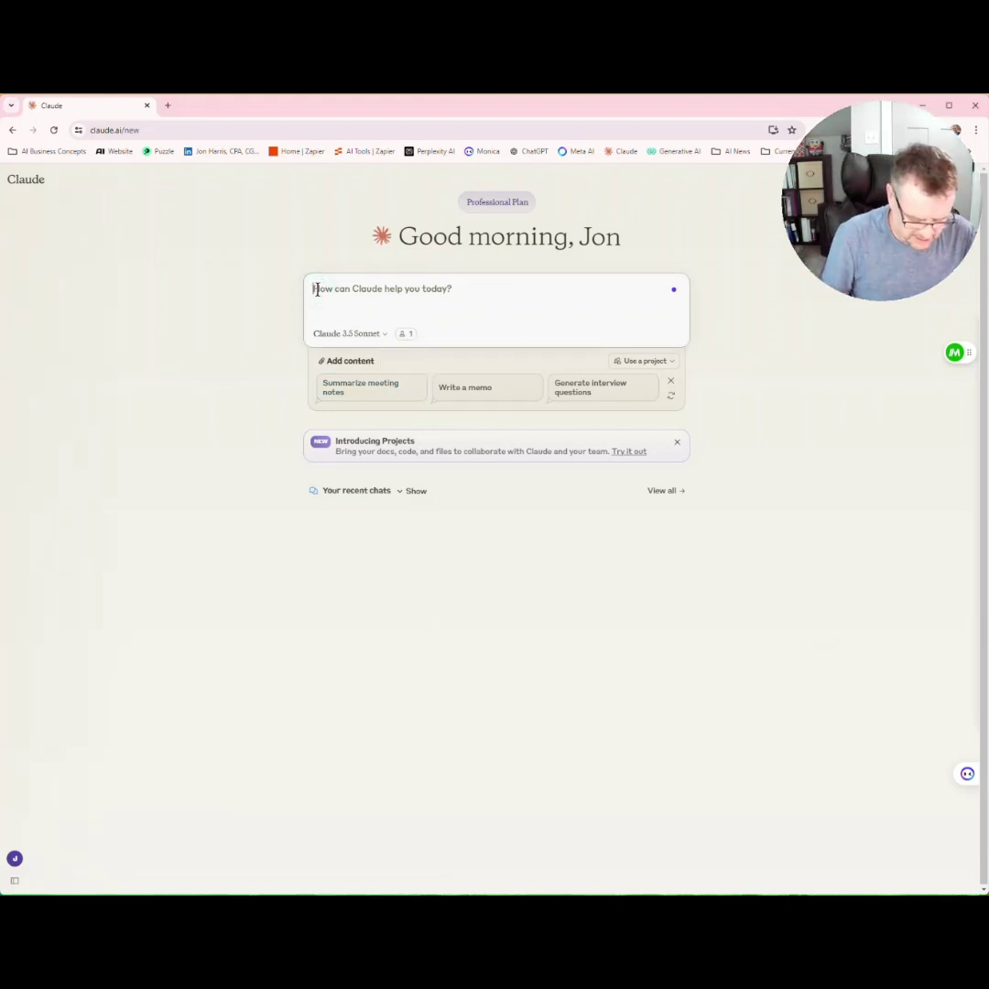
Step: Paste the prepared VBA request for a formatted 2022–2025 three-statement projection with balance checks into Claude's prompt box
type("Write VBA code for a detailed 3 statement financial projection on separate sheets. This should have 2 columns for 2022 and 2023 actual numbers and 2 columns for 2024 and 2025 projections. Put numbers into 2022 and 2023 for me to update. Make sure all formulas are included and the income statement numbers roll into the balance sheet and cash flow, and balance sheet numbers roll into the cash flow. Autofit all the columns and format sheet headings and row spacing to make it visually appealing. There should also be checks to make sure everything stays in balance. After the code is generated recheck for any formula errors.")
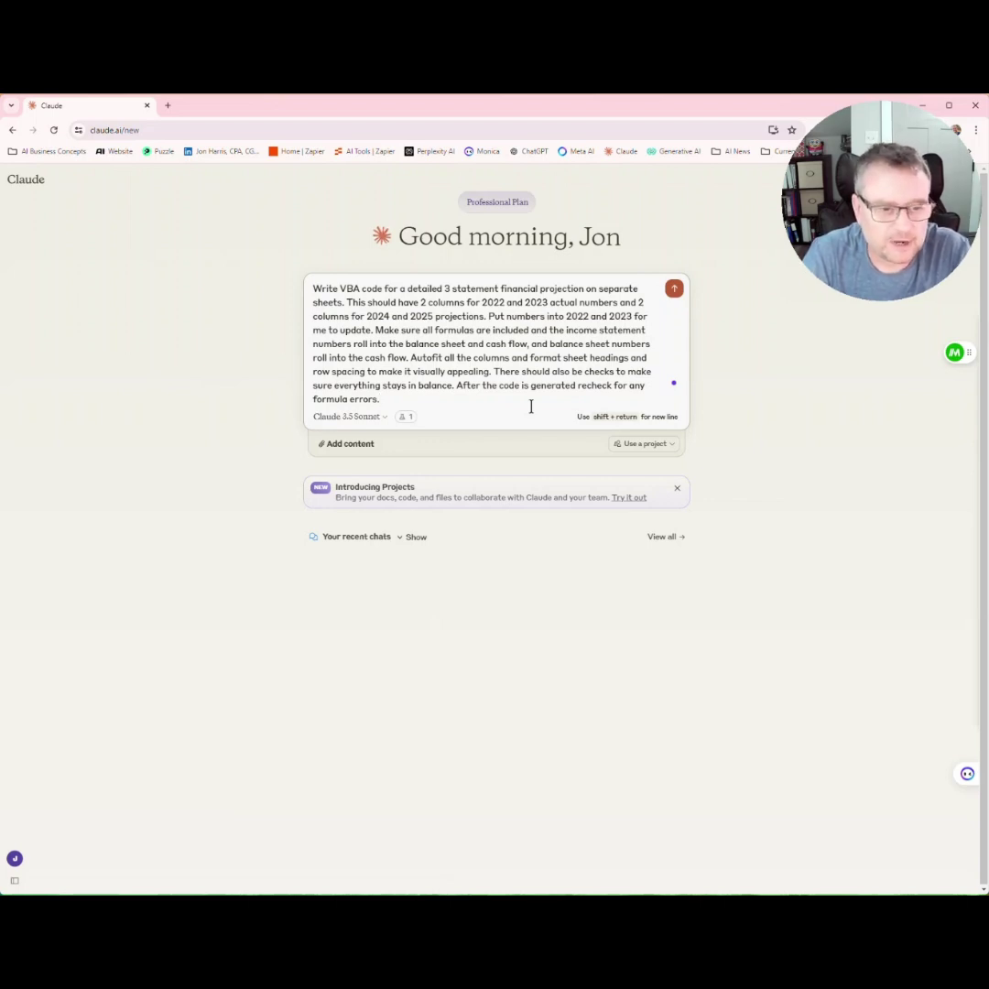
Step: Send the projection request to Claude and wait for the generated VBA code artifact
left_click(674, 291)
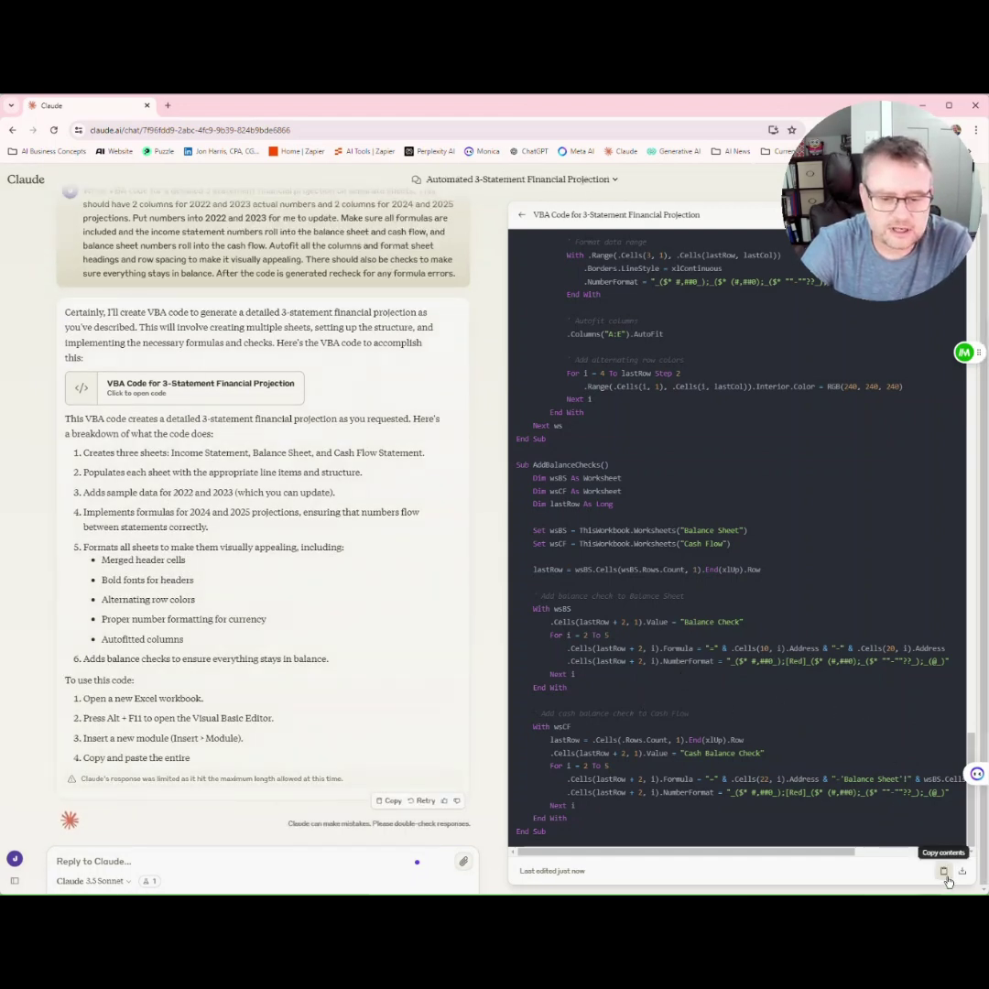
Step: Copy Claude's VBA code into a new module in the Visual Basic editor (Alt+F11)
left_click(944, 873)
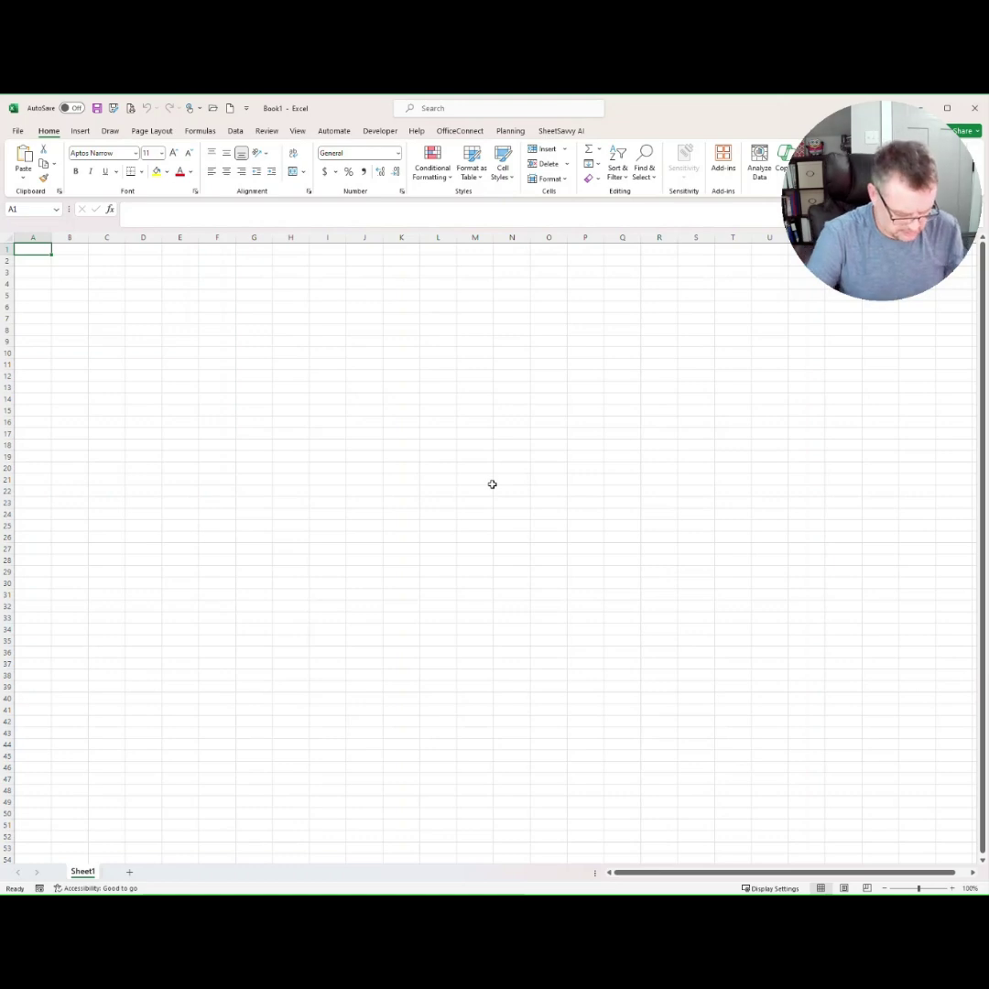
key("alt+F11")
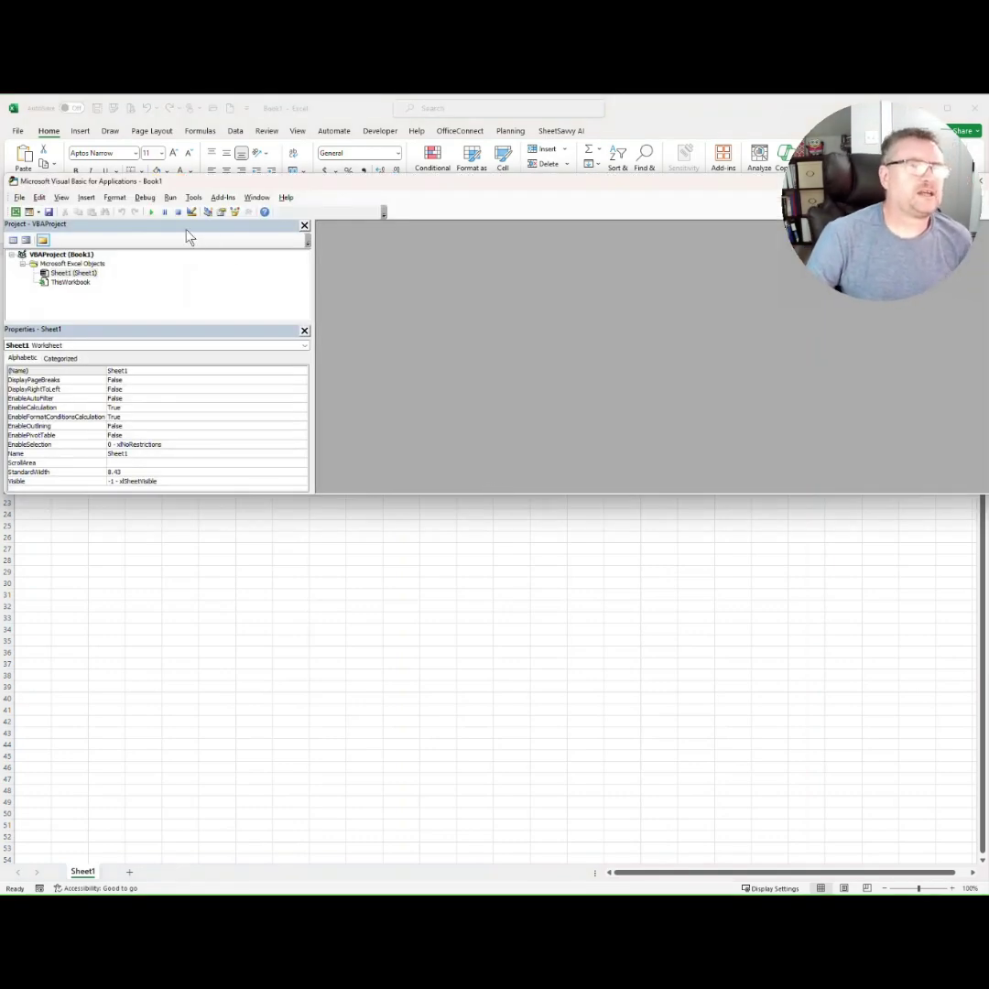
left_click(86, 197)
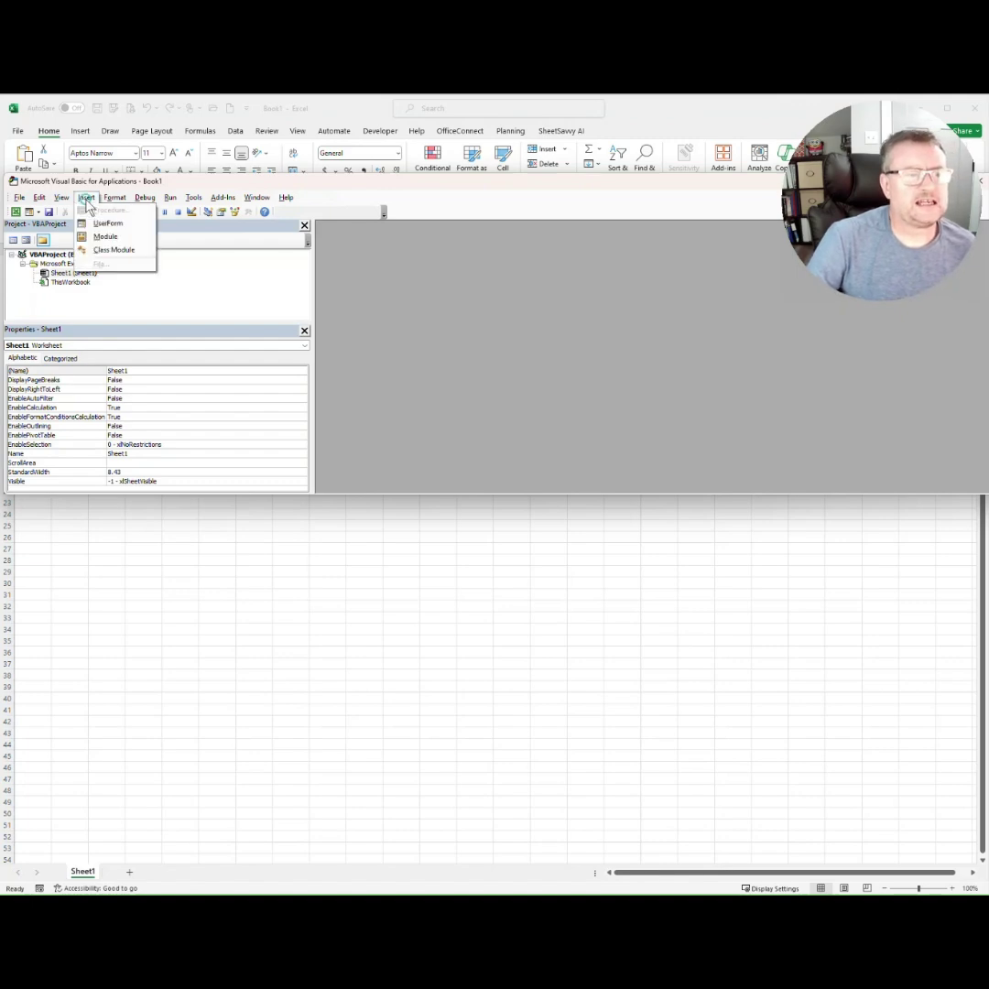
left_click(107, 235)
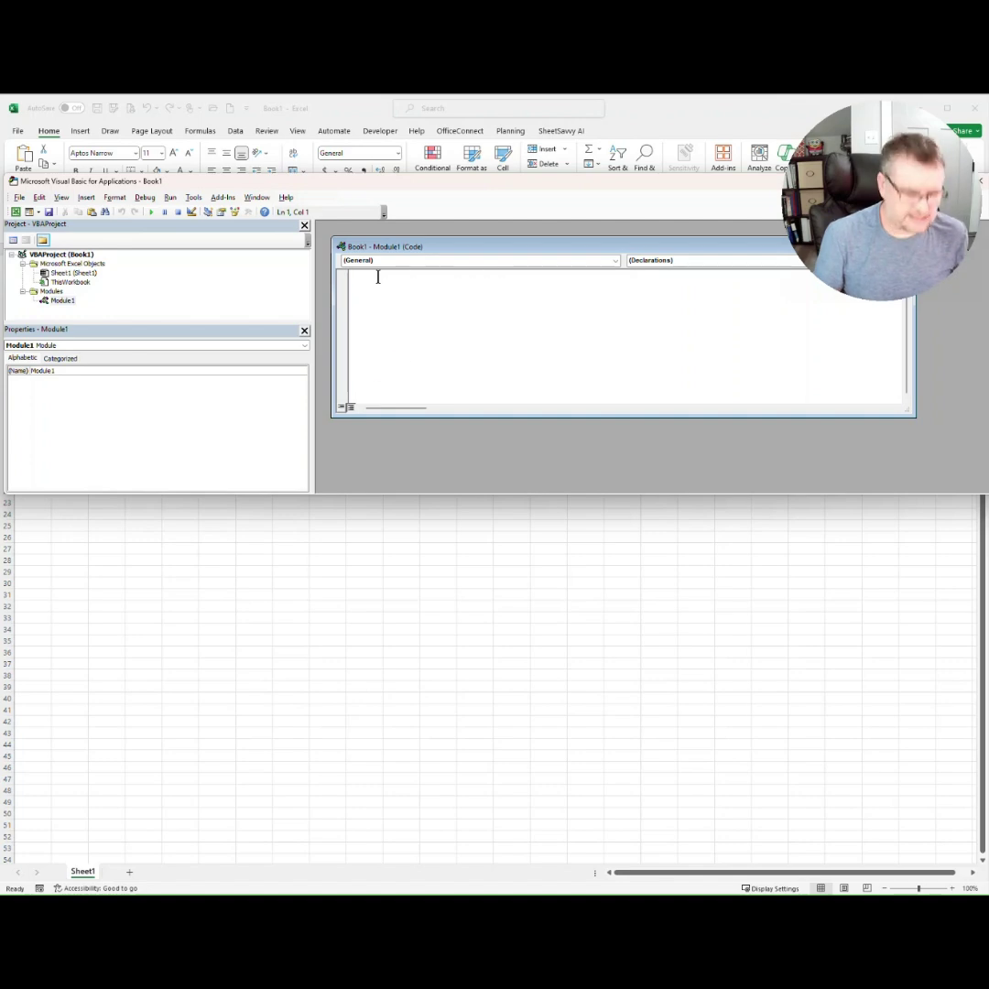
key("ctrl+v")
left_click(438, 547)
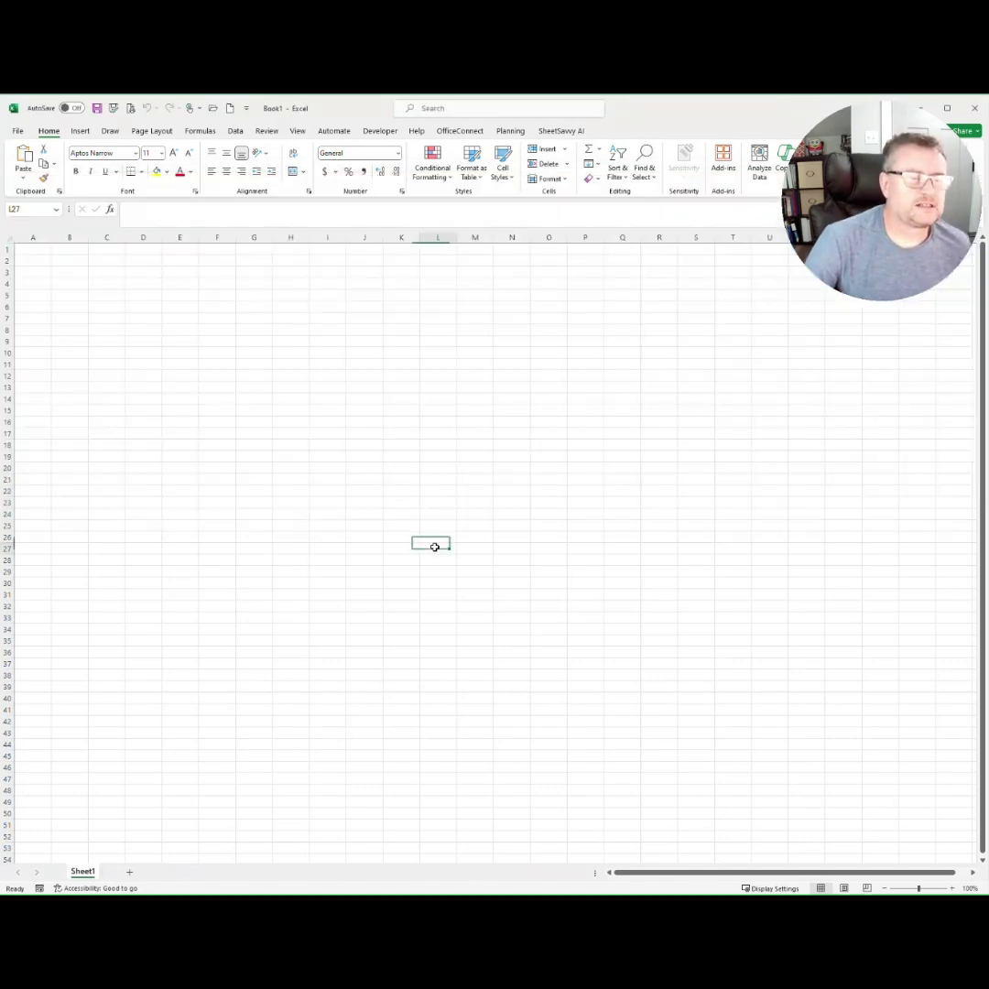
Step: Run the CreateFinancialProjection macro to build the Cash Flow, Balance Sheet and Income Statement sheets
left_click(380, 130)
left_click(49, 161)
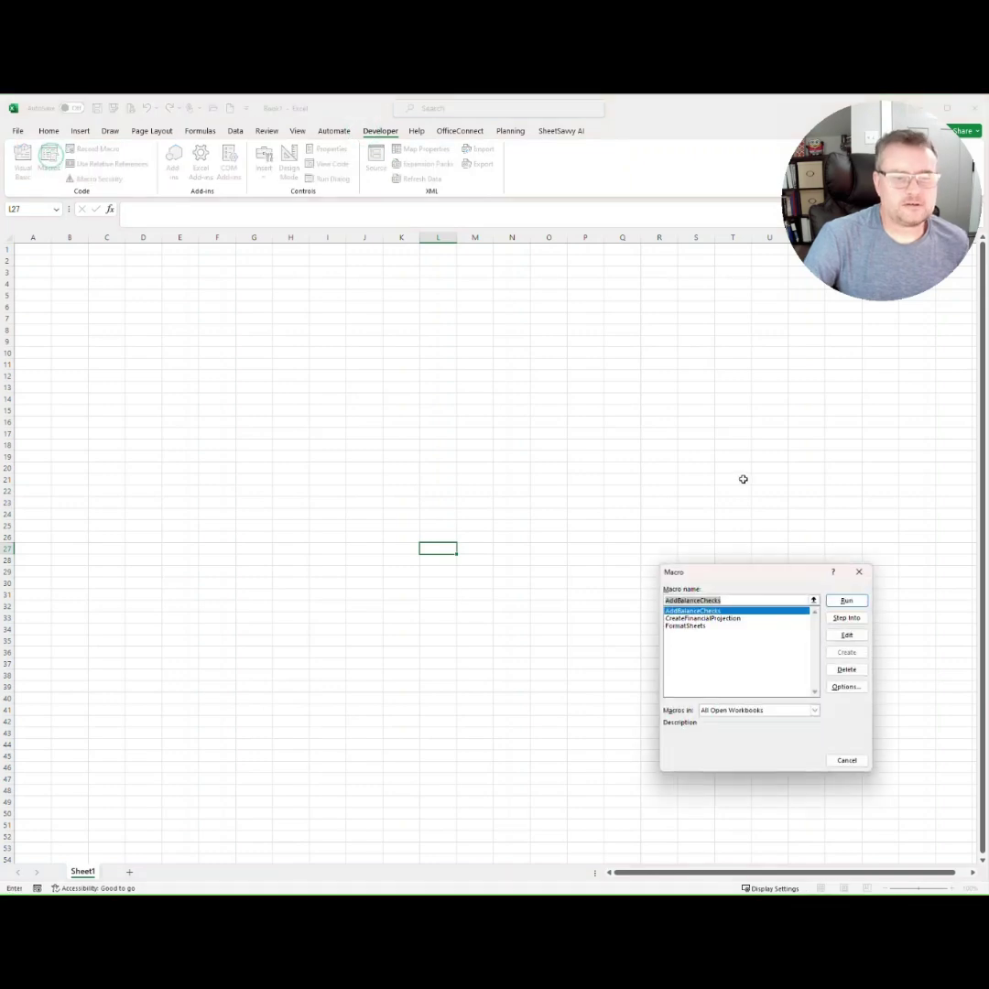
left_click(737, 619)
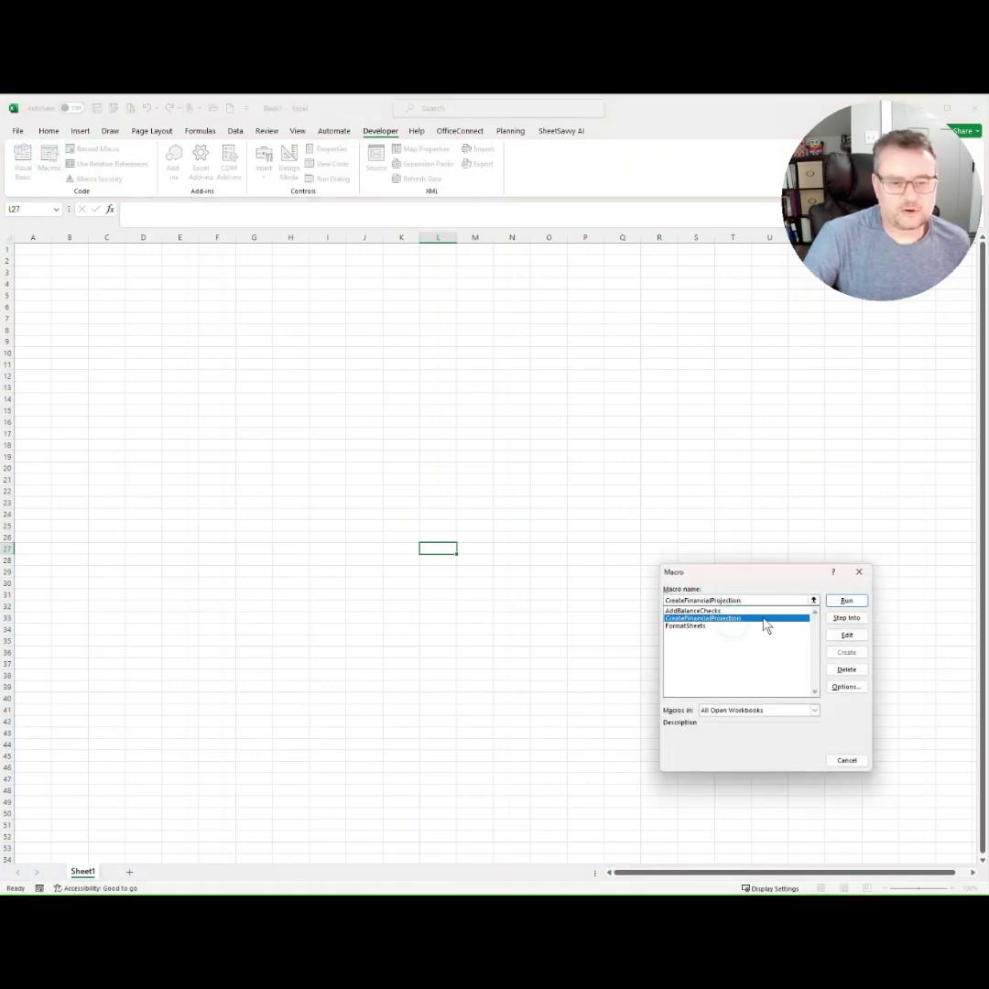
left_click(846, 600)
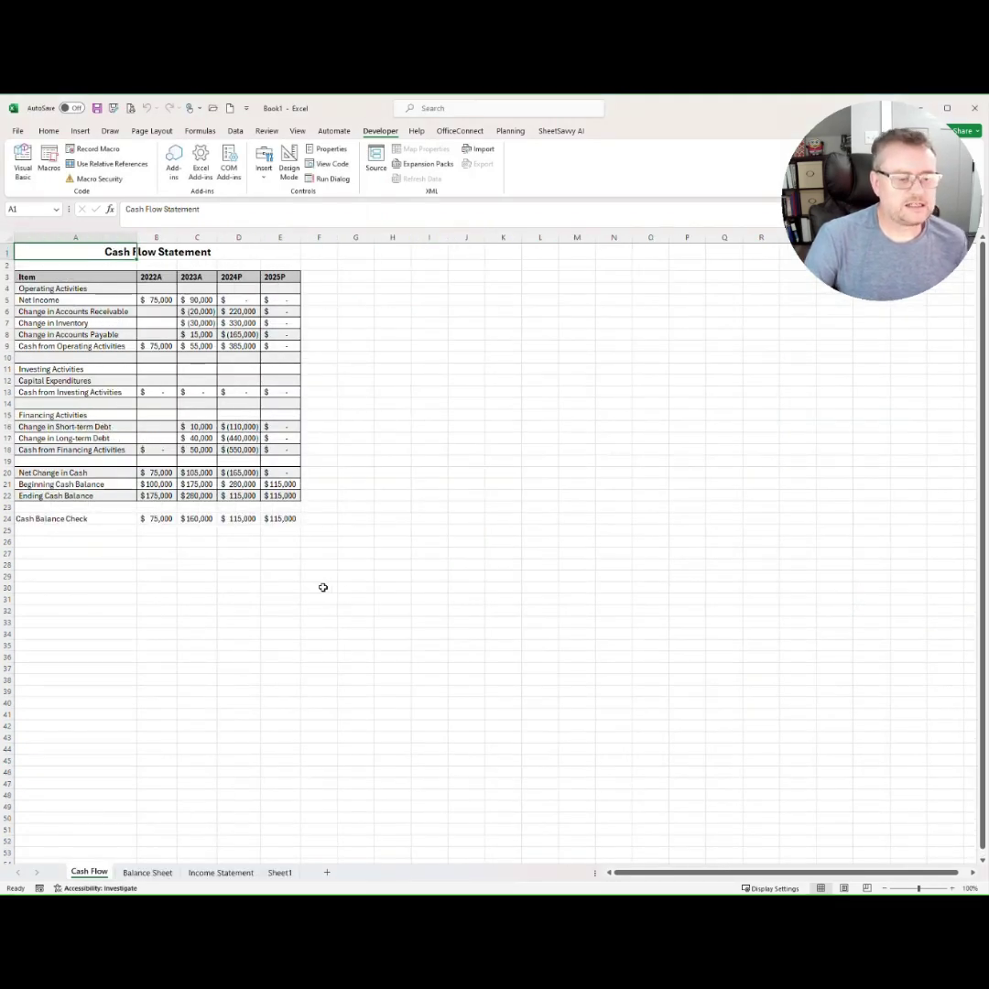
Step: On the Income Statement, check Revenue and COGS and confirm the Gross Profit formulas in B6 and D6
left_click(225, 874)
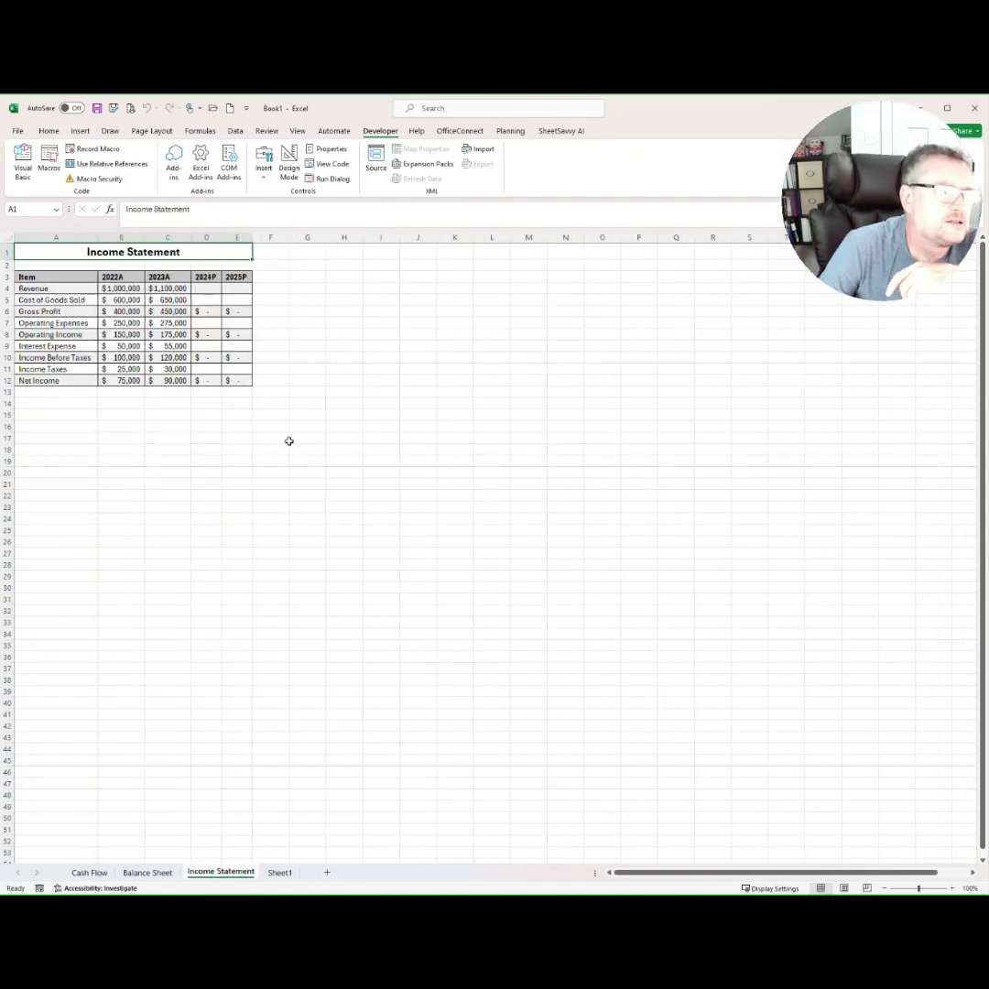
left_click(137, 290)
left_click(163, 290)
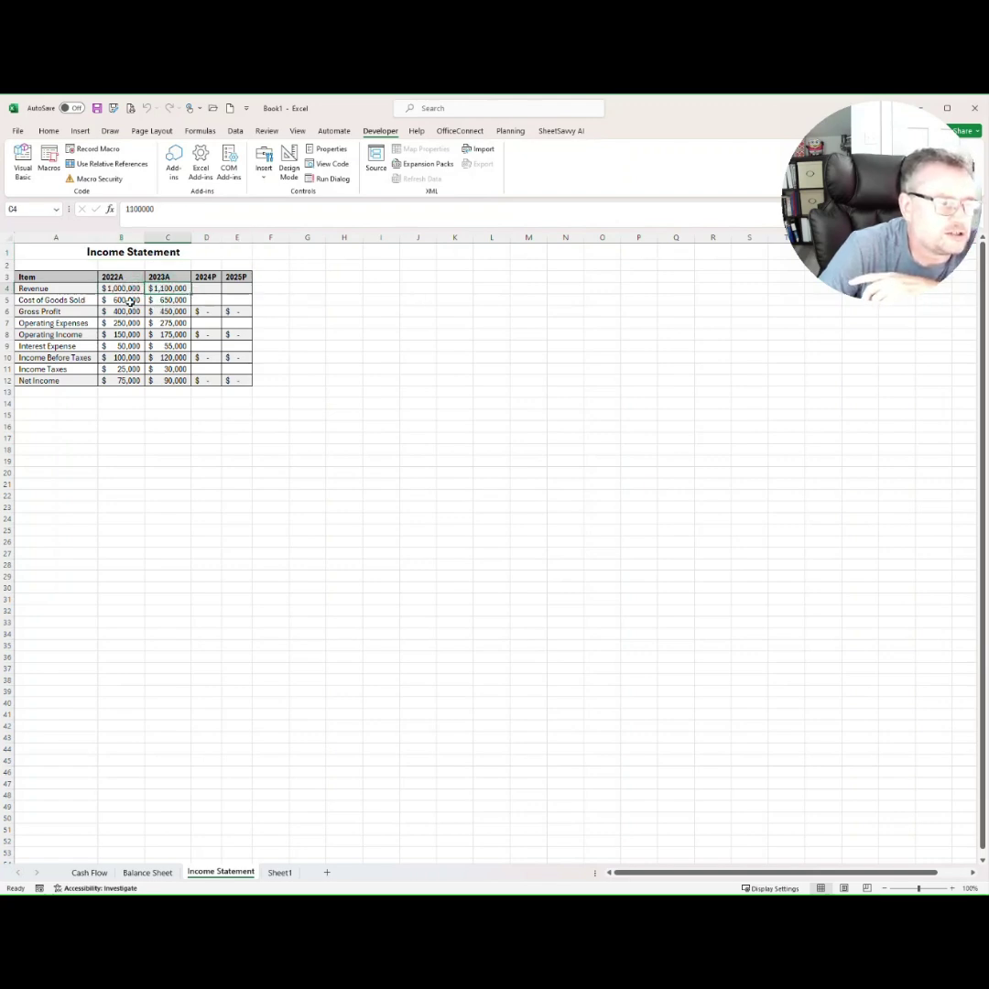
left_click(131, 301)
left_click(169, 301)
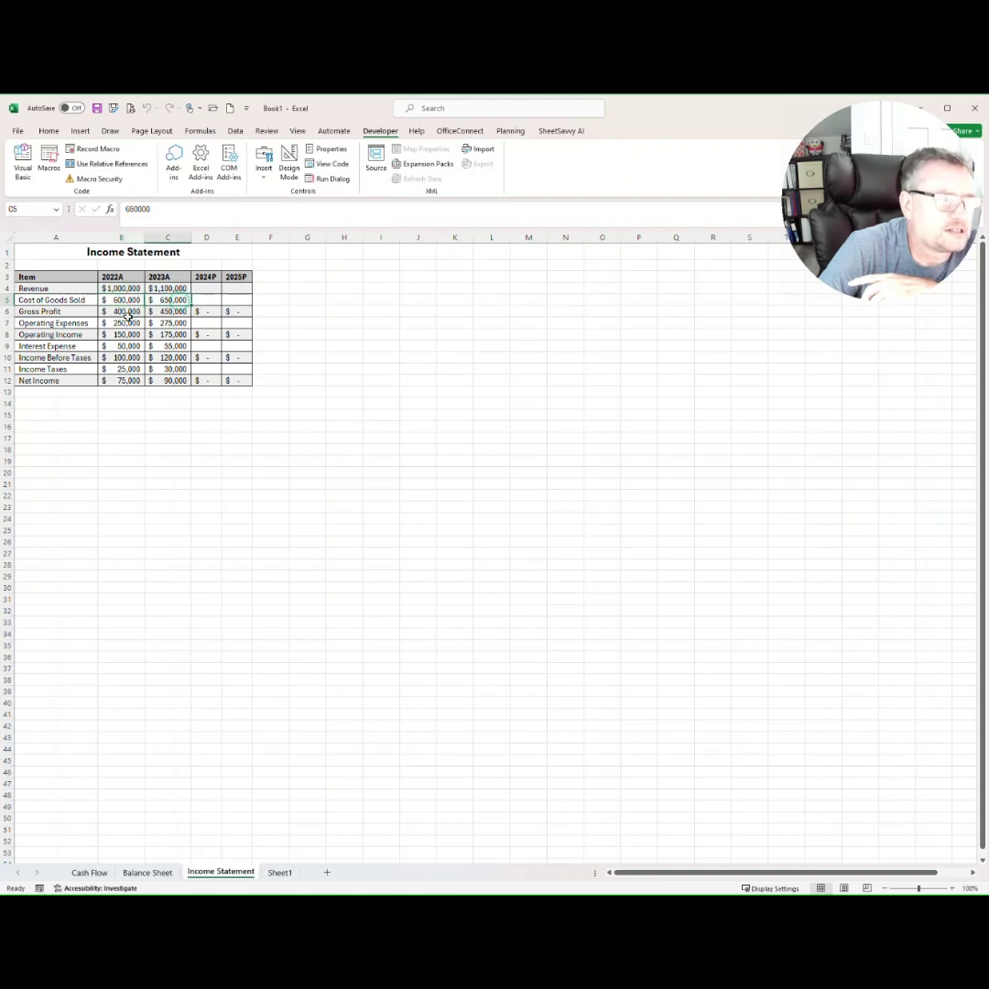
left_click(135, 311)
left_click(155, 209)
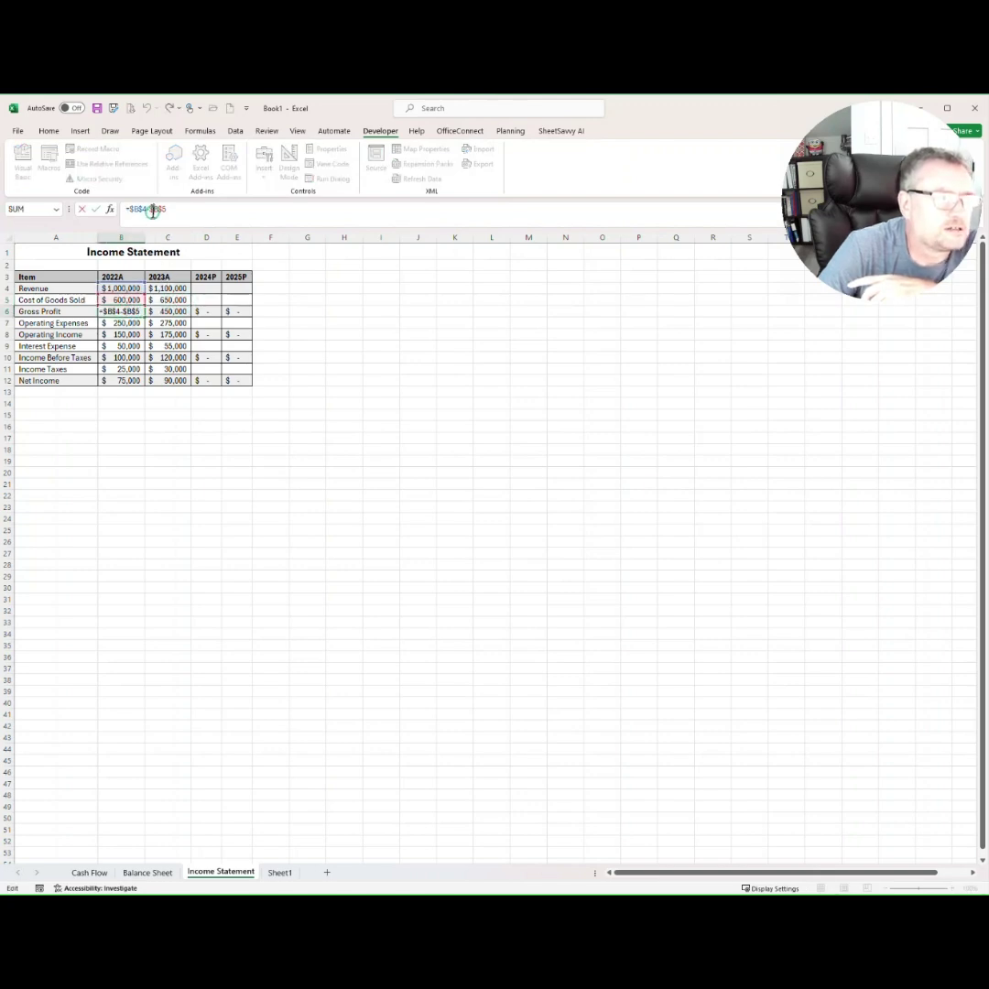
key("Return")
left_click(203, 312)
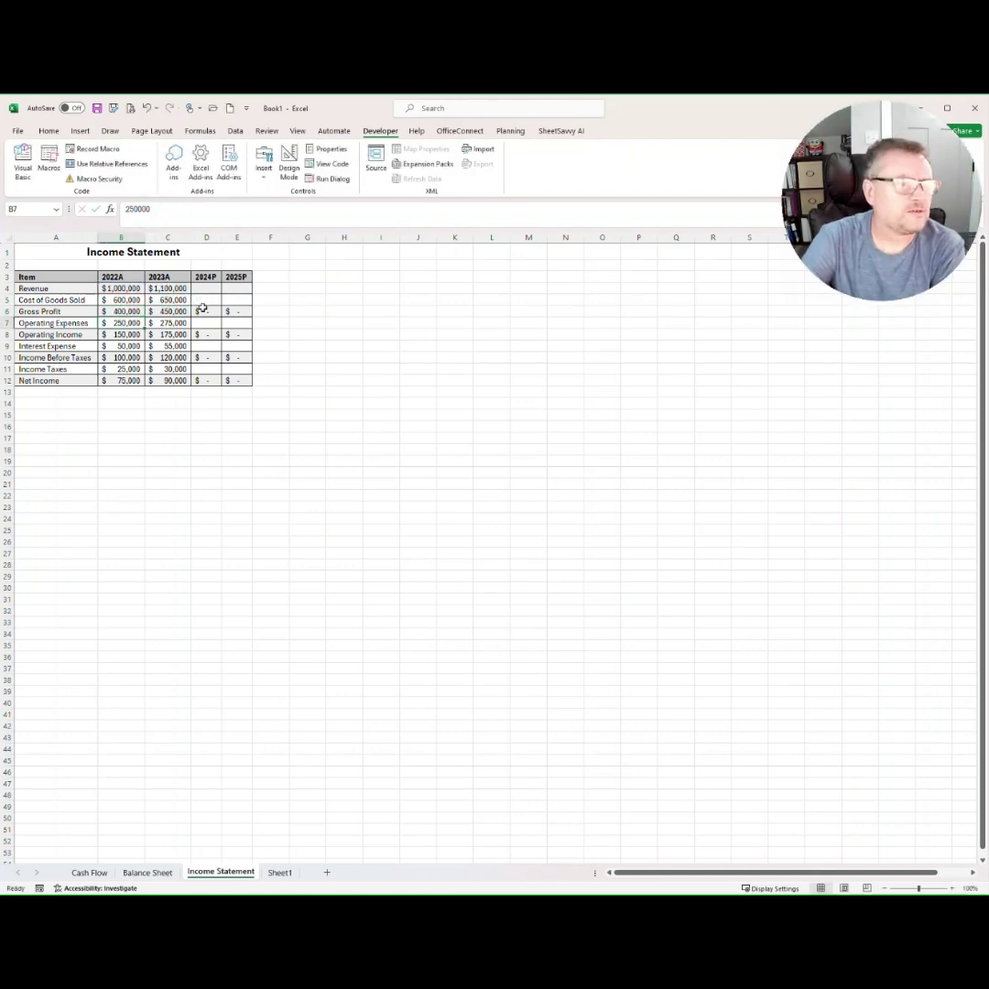
left_click(150, 209)
key("Return")
Step: Confirm the 2022 Operating Income, Income Before Taxes and Net Income formulas
left_click(121, 325)
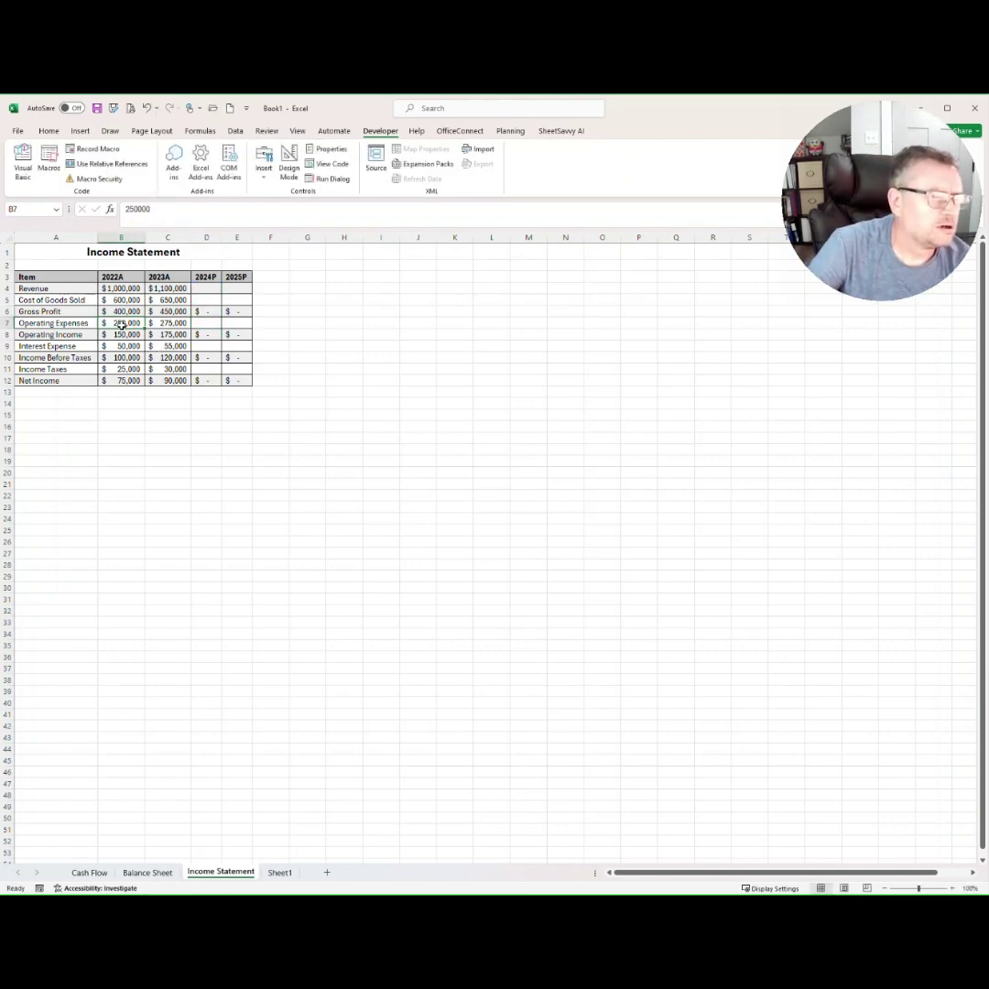
left_click(123, 335)
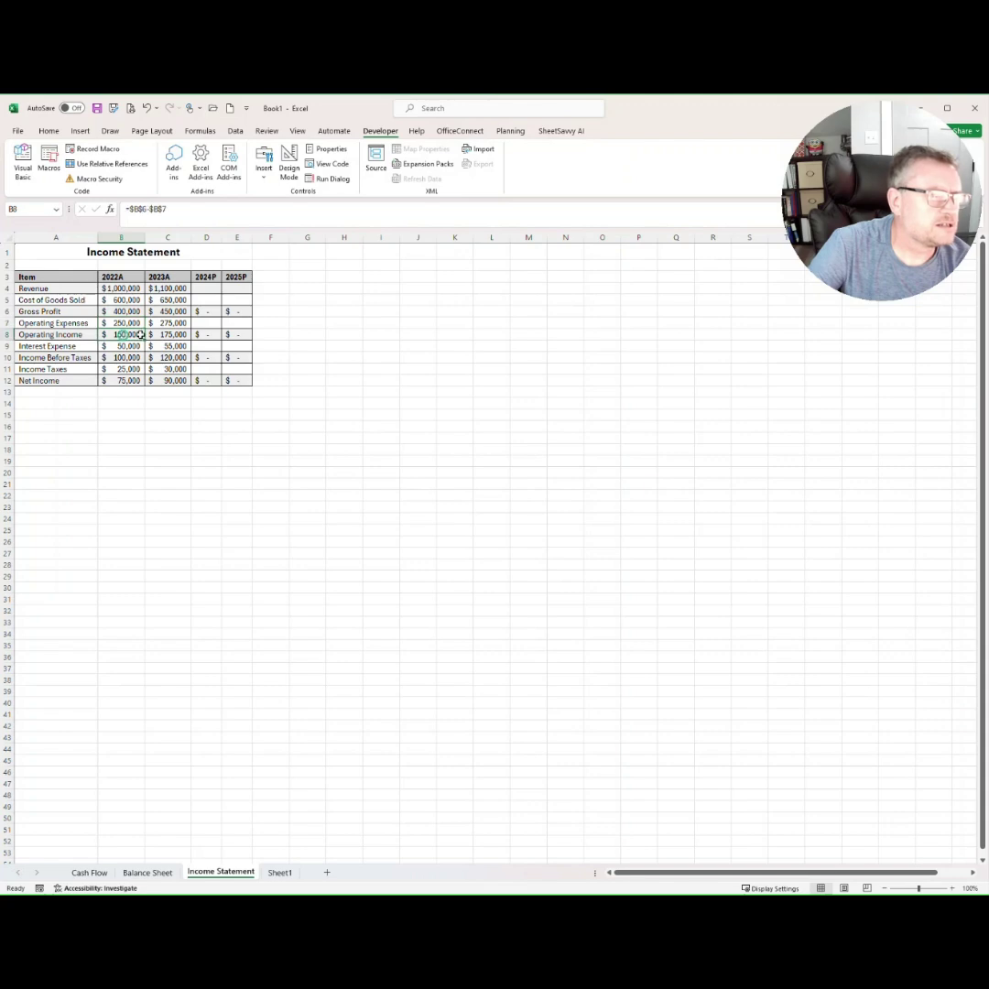
left_click(162, 210)
key("Return")
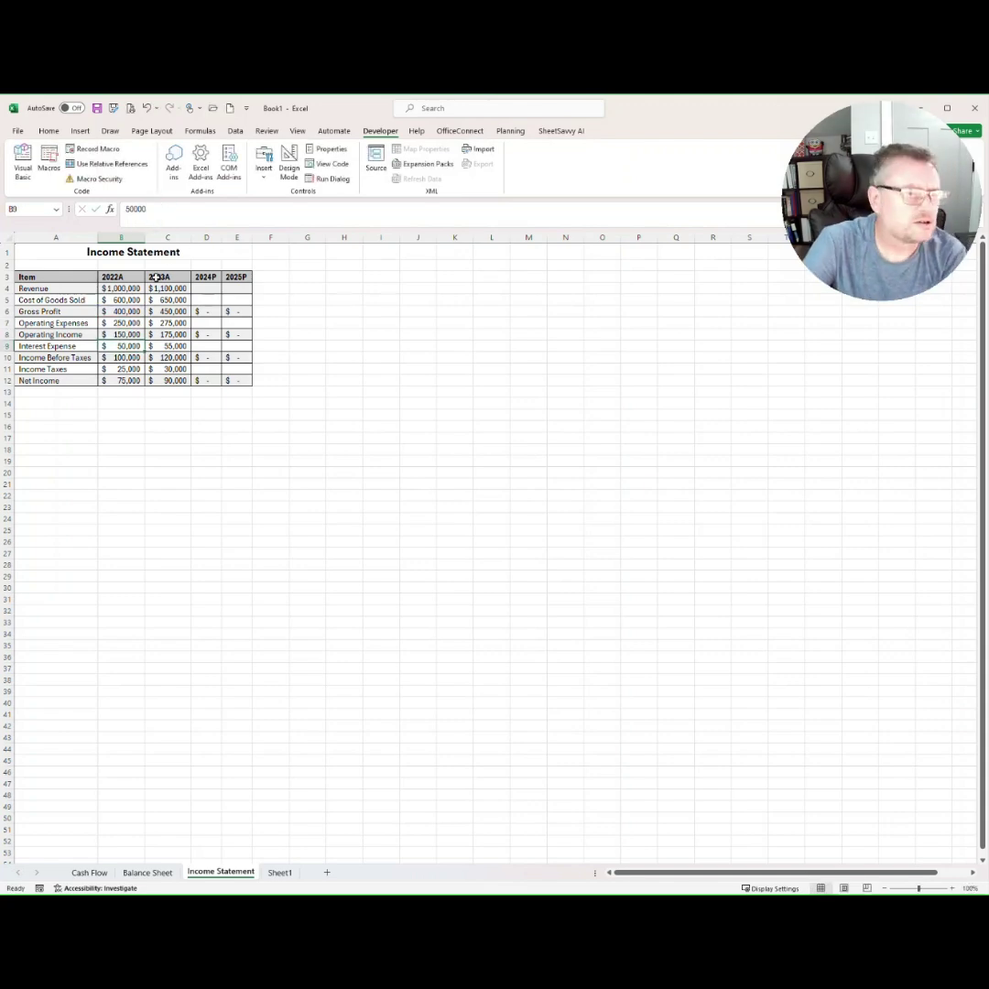
left_click(126, 357)
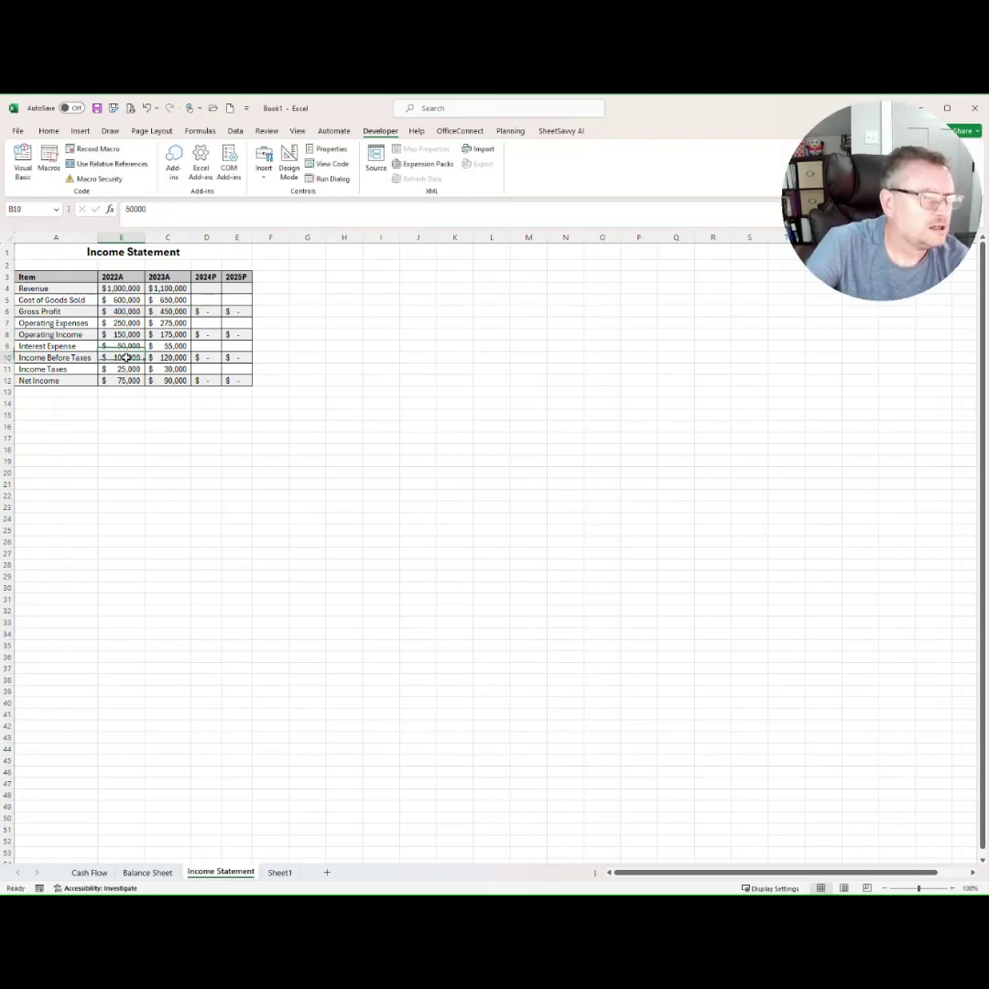
left_click(153, 209)
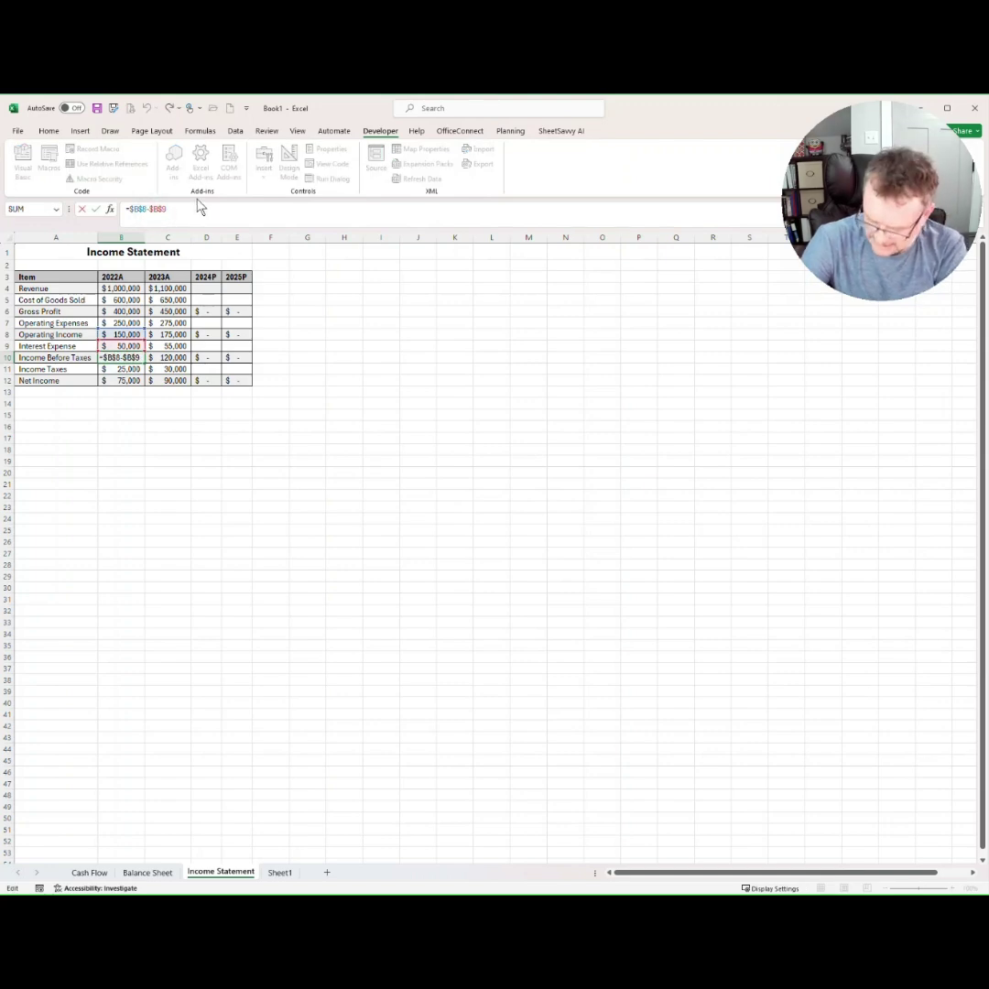
key("Return")
left_click(127, 378)
left_click(153, 209)
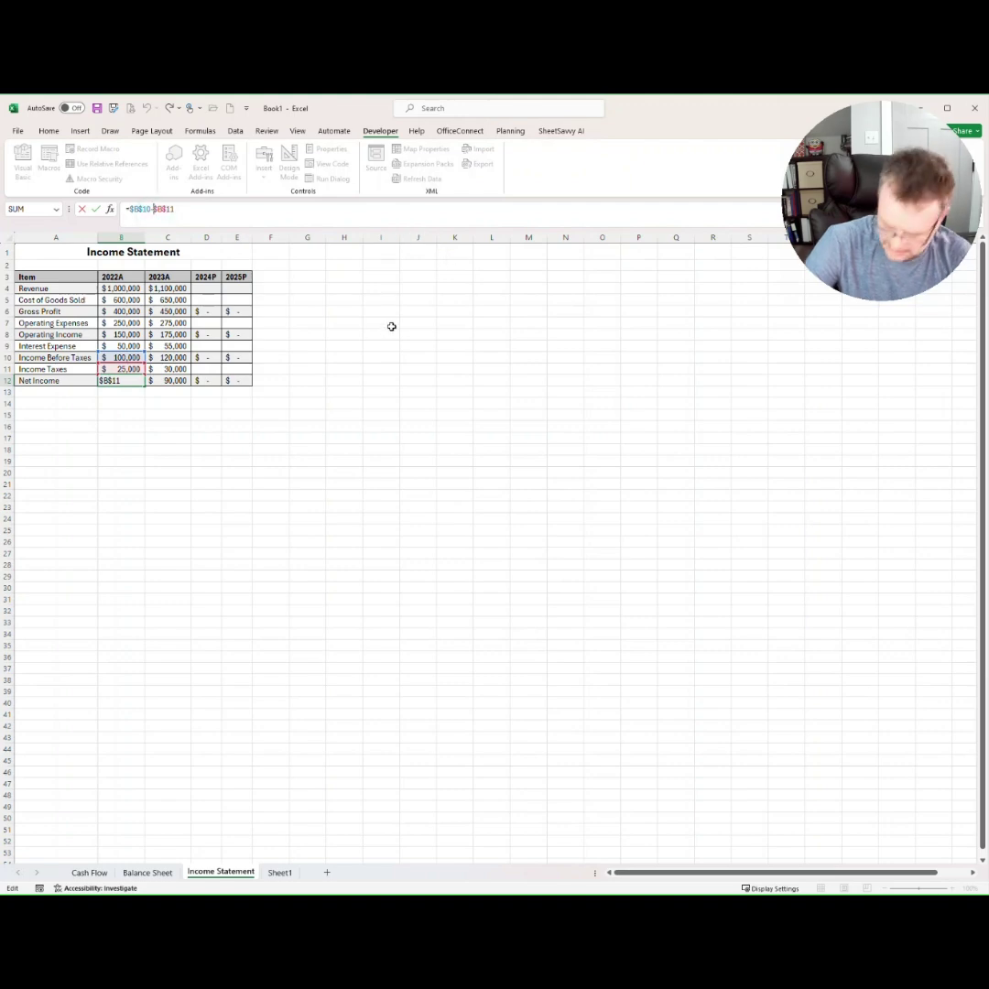
key("Return")
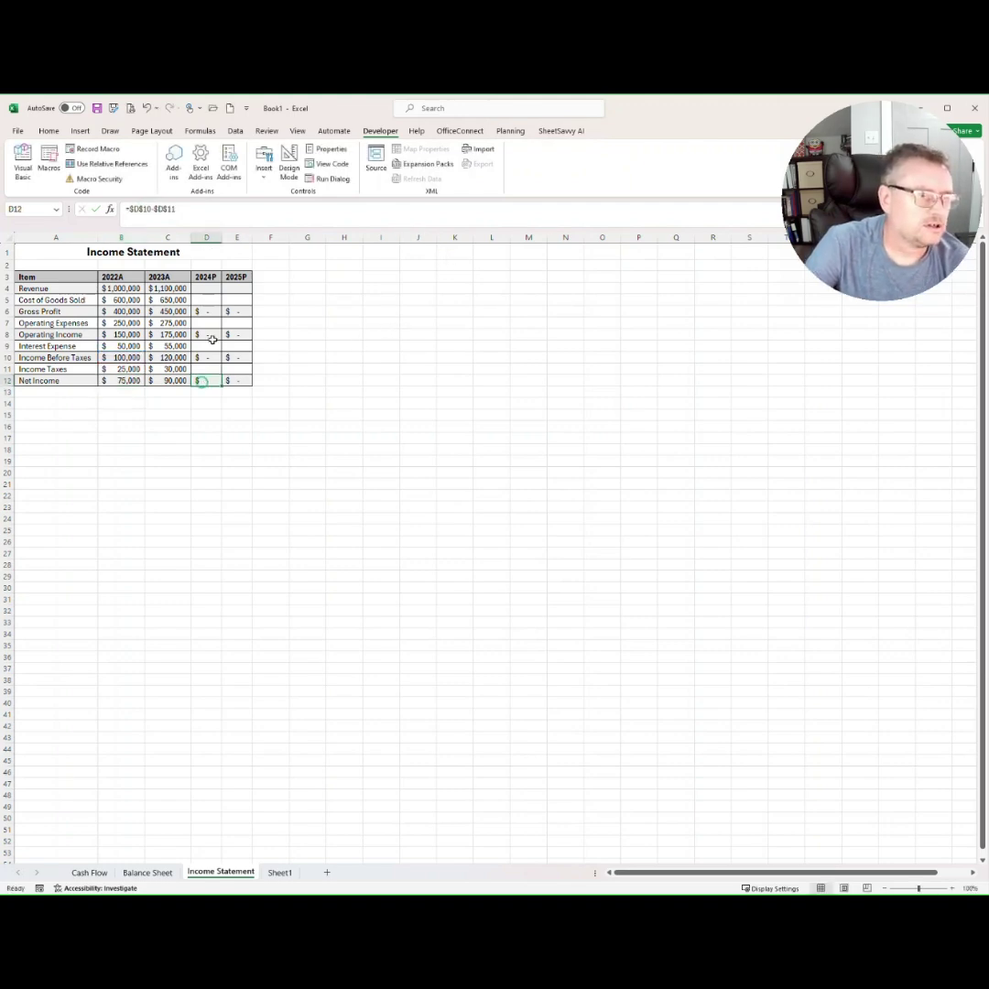
left_click(156, 424)
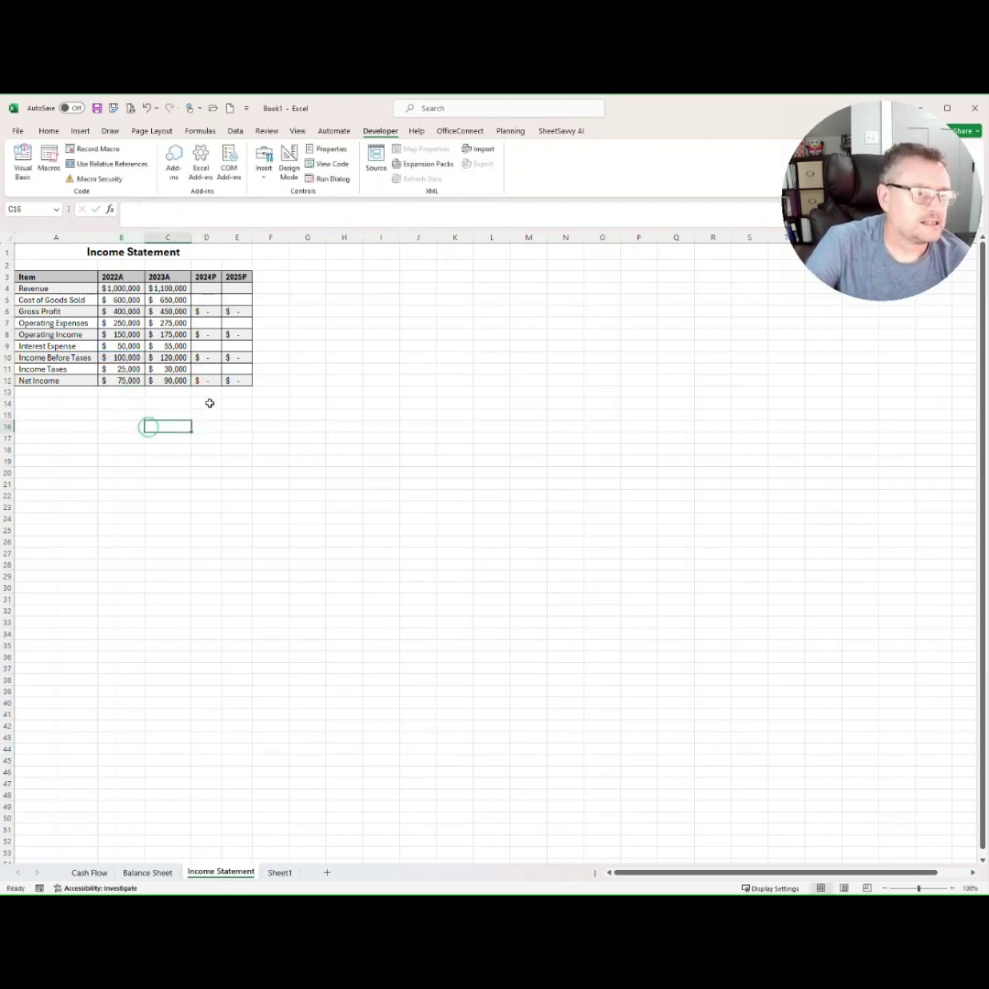
Step: On the Balance Sheet, check Cash and Receivables and make the 2022 Total Current Assets references absolute
left_click(147, 873)
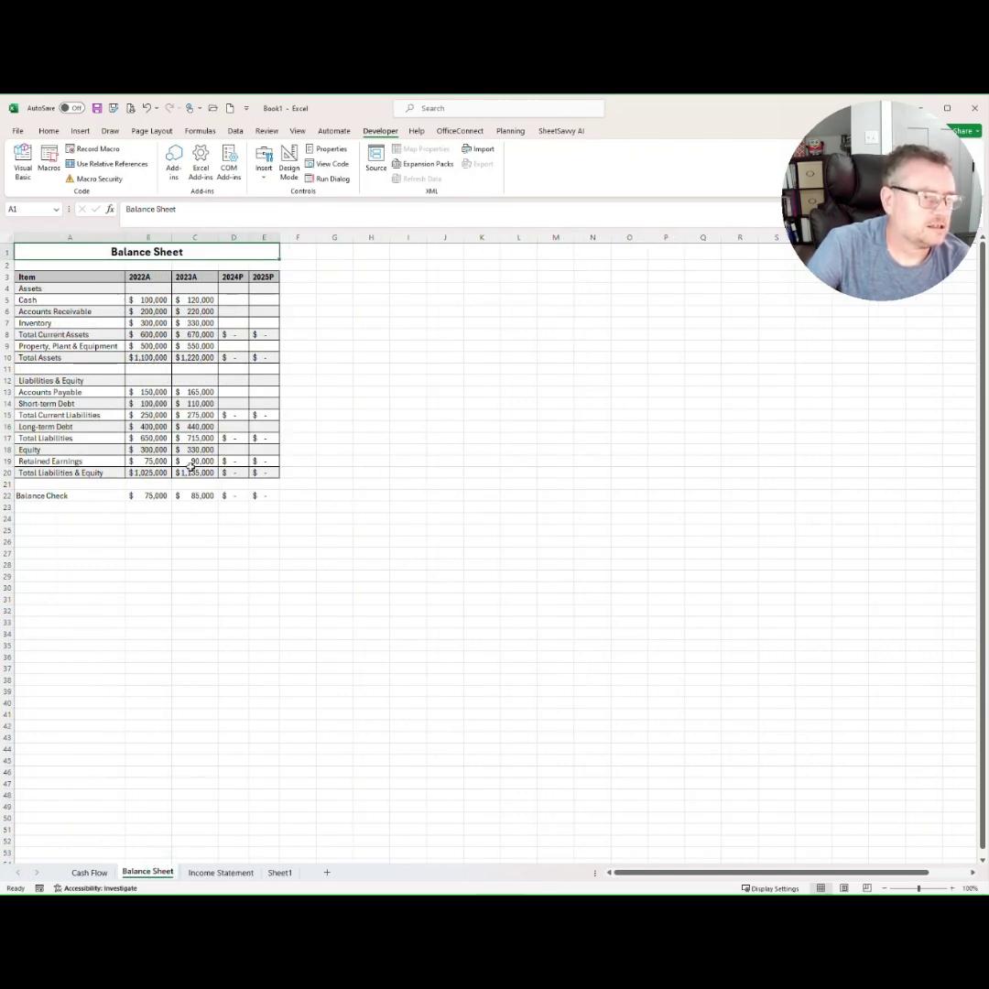
left_click(144, 300)
left_click(147, 312)
left_click(157, 335)
left_click(176, 210)
key("F4")
key("Return")
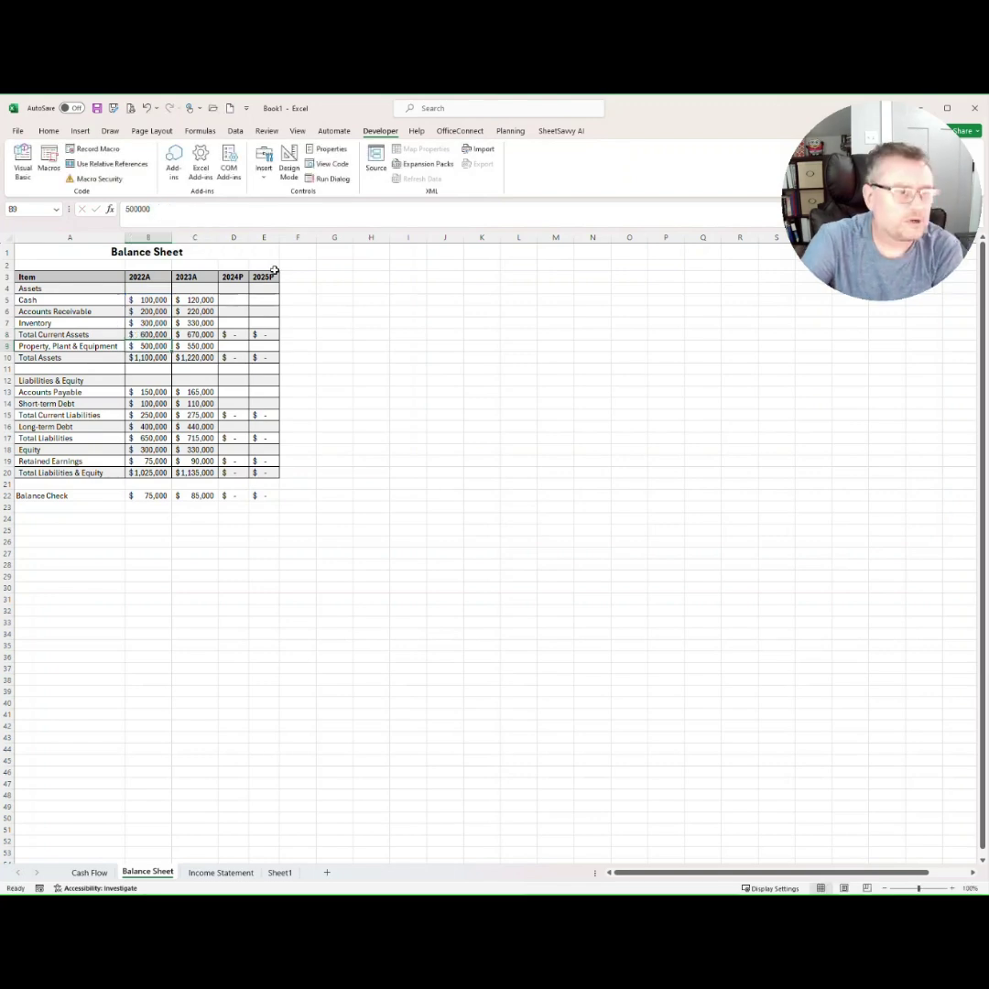
Step: Make the 2024 Total Current Assets (D8) references absolute and reconfirm the formula
left_click(232, 335)
left_click(173, 209)
key("F4")
key("Return")
left_click(232, 334)
left_click(169, 211)
key("Return")
Step: Make the references in the 2022 Total Assets and Total Liabilities formulas absolute with F4
left_click(151, 359)
left_click_drag(129, 209, 154, 209)
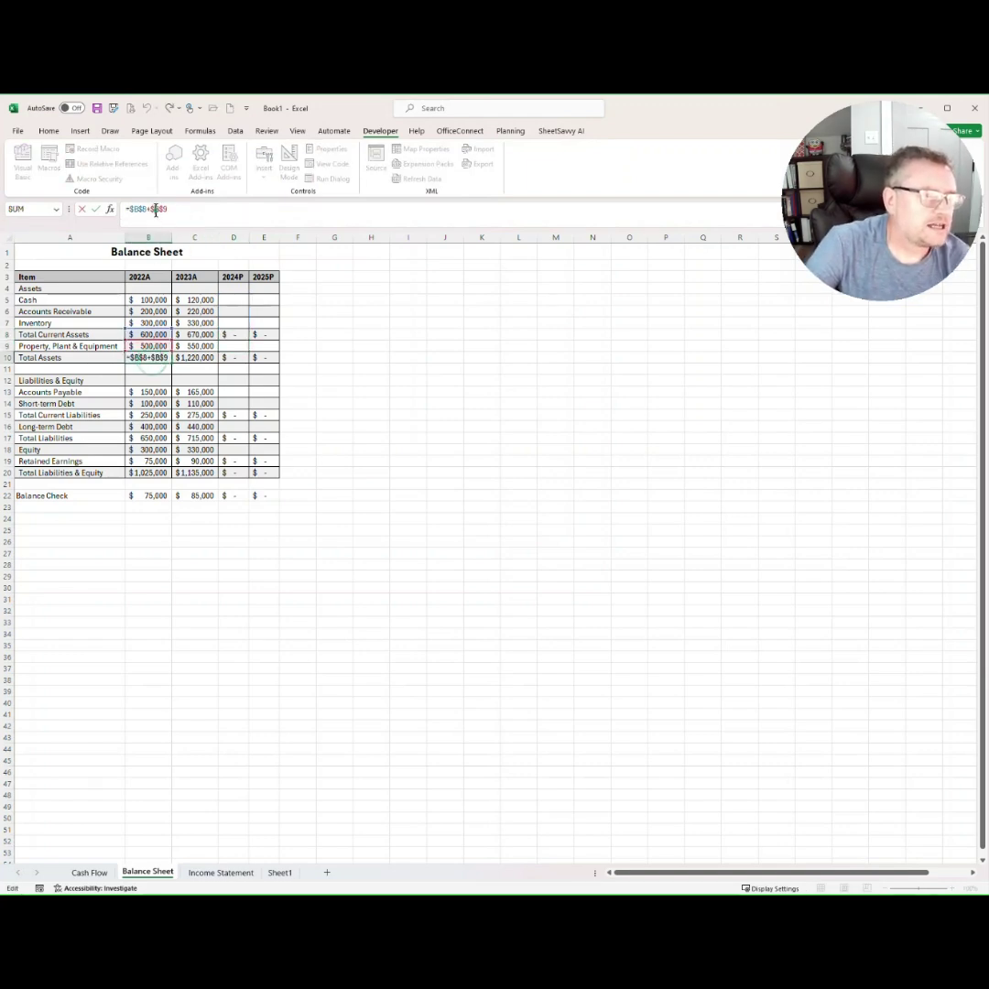
key("F4")
key("Return")
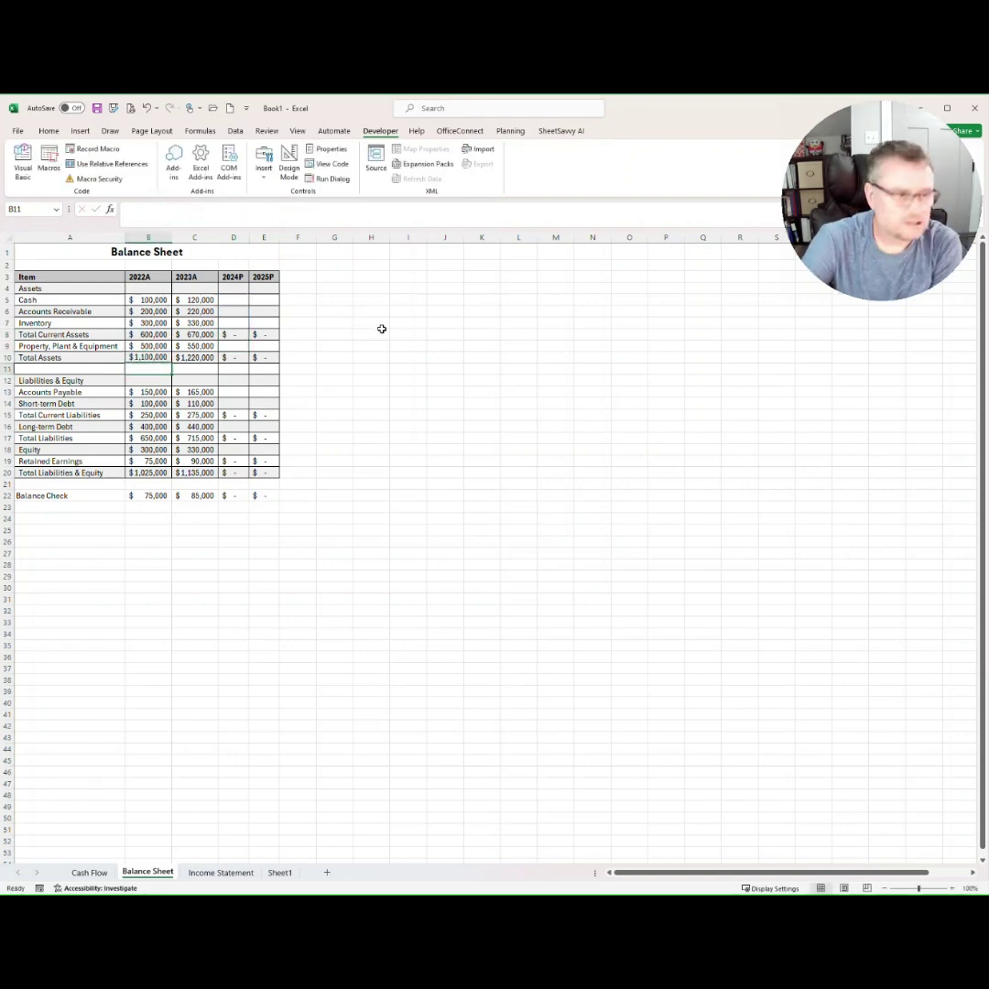
left_click(138, 438)
left_click_drag(130, 209, 159, 209)
key("F4")
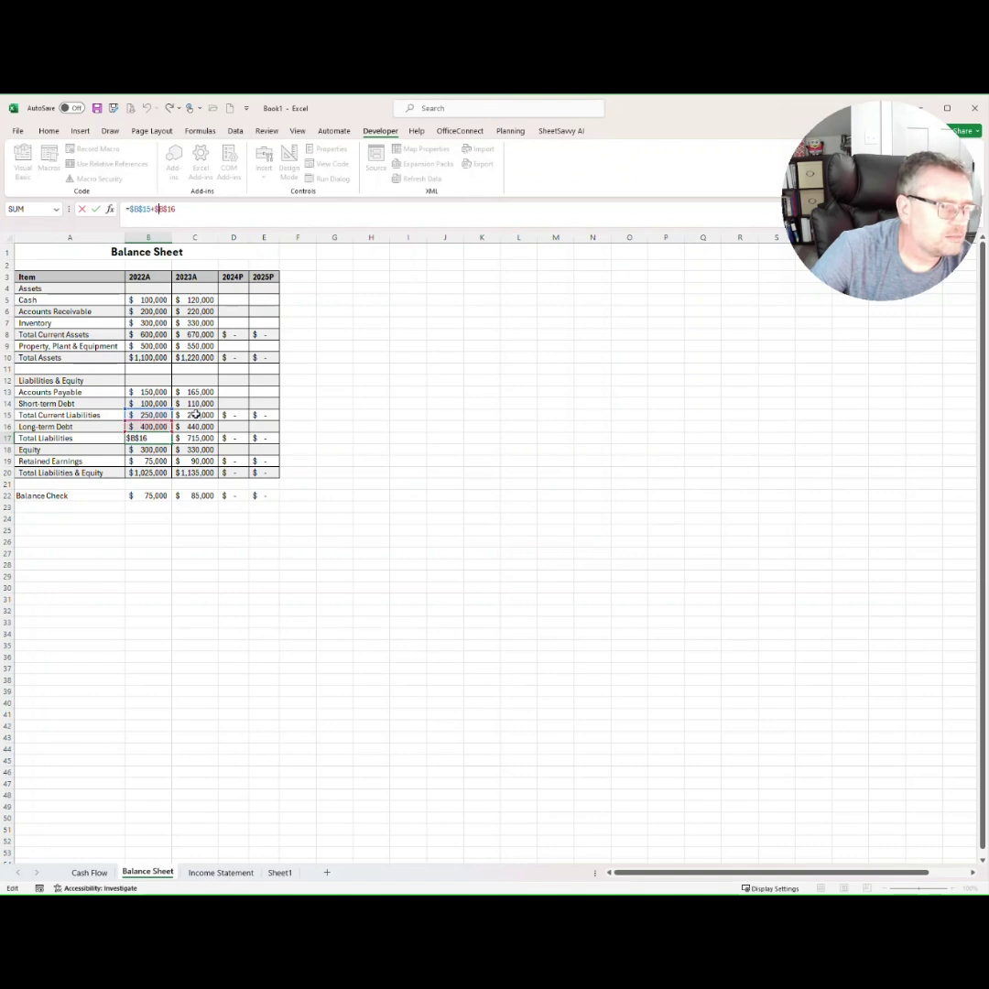
key("Return")
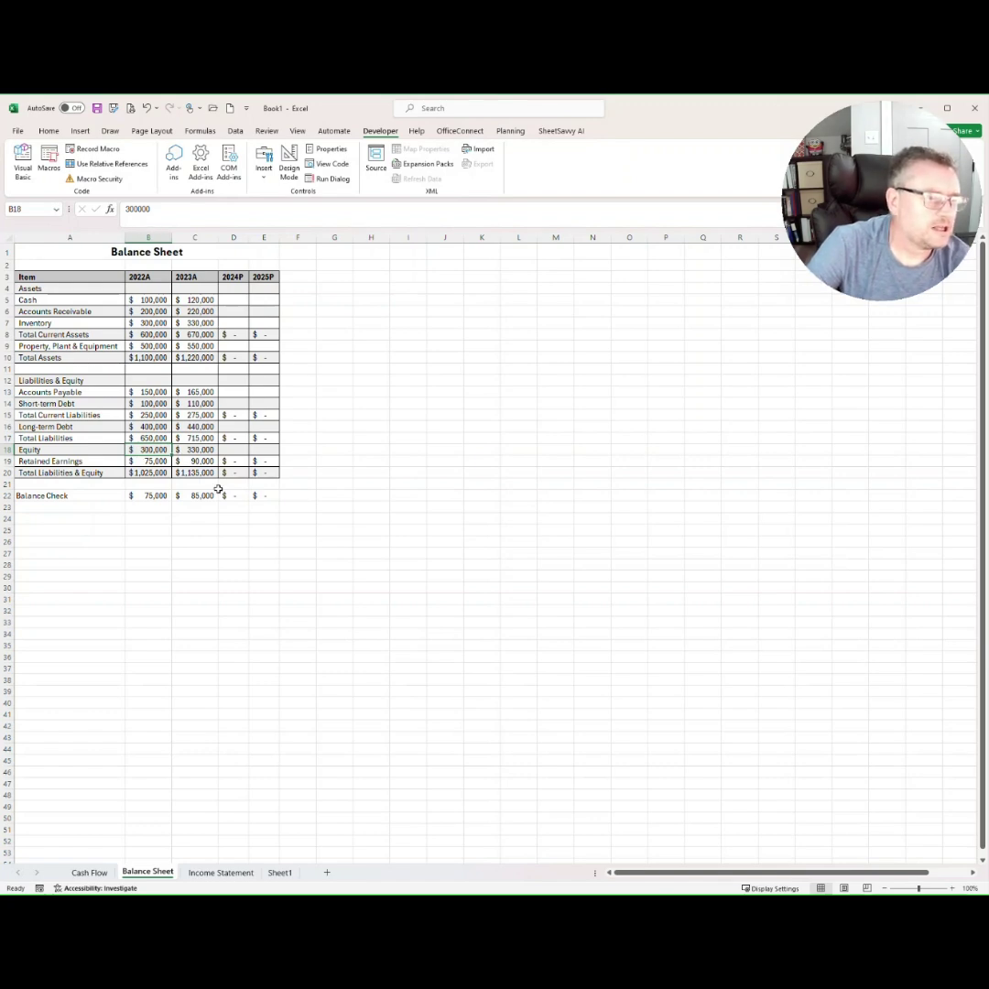
Step: Trace 2022A and 2024P Retained Earnings back to Net Income on the Income Statement
left_click(151, 461)
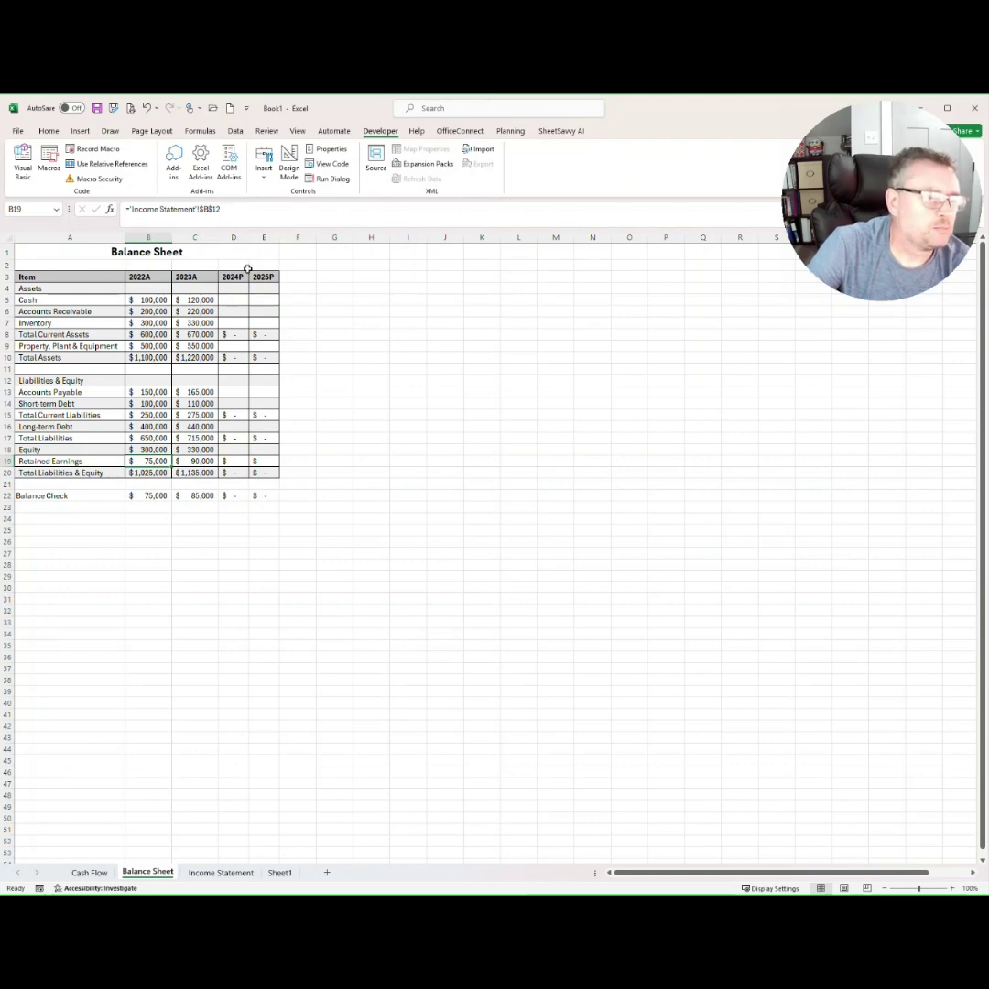
left_click(221, 872)
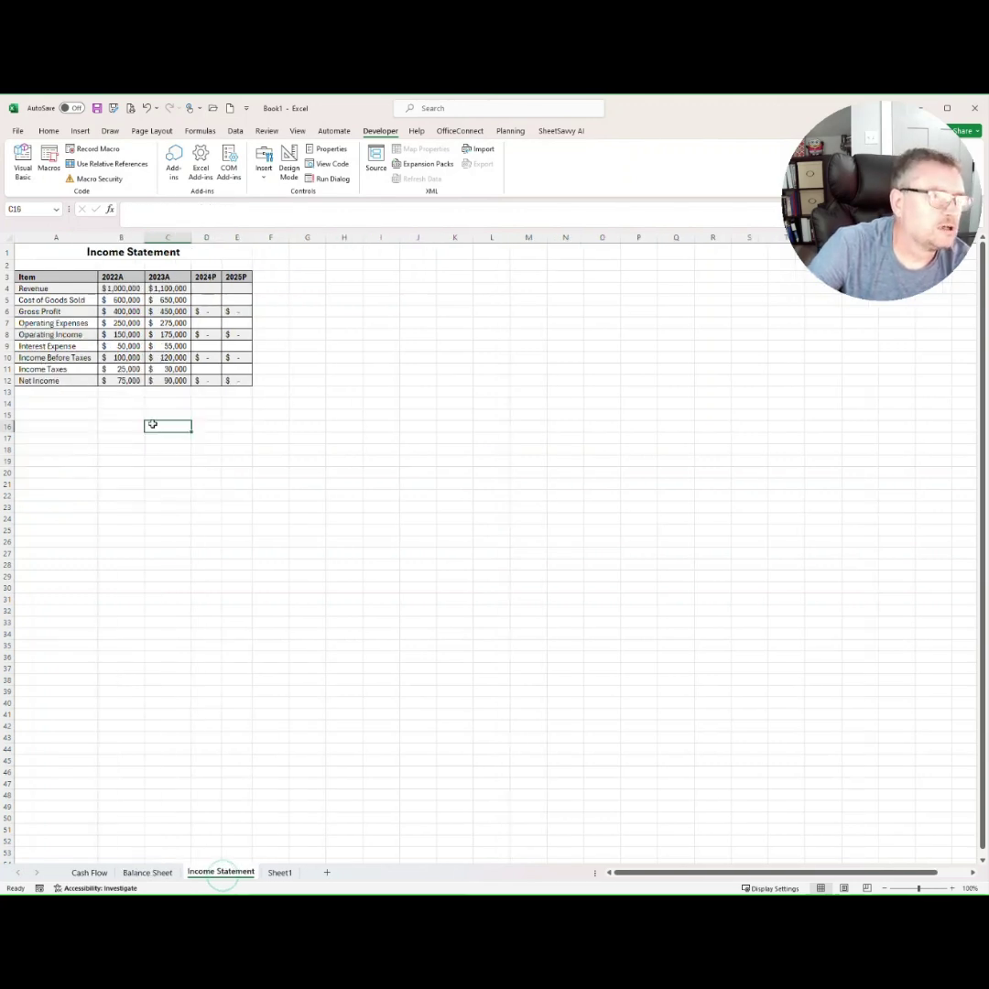
left_click(113, 377)
left_click(148, 872)
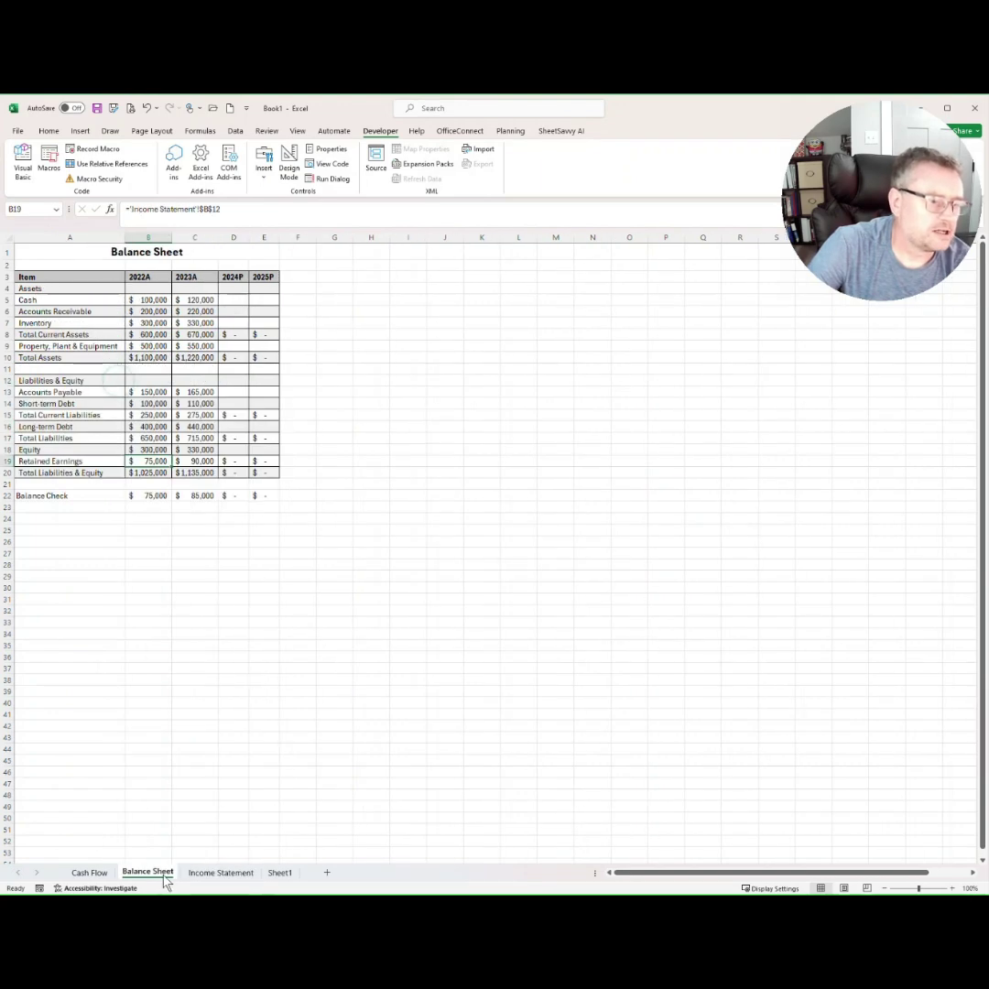
left_click(231, 473)
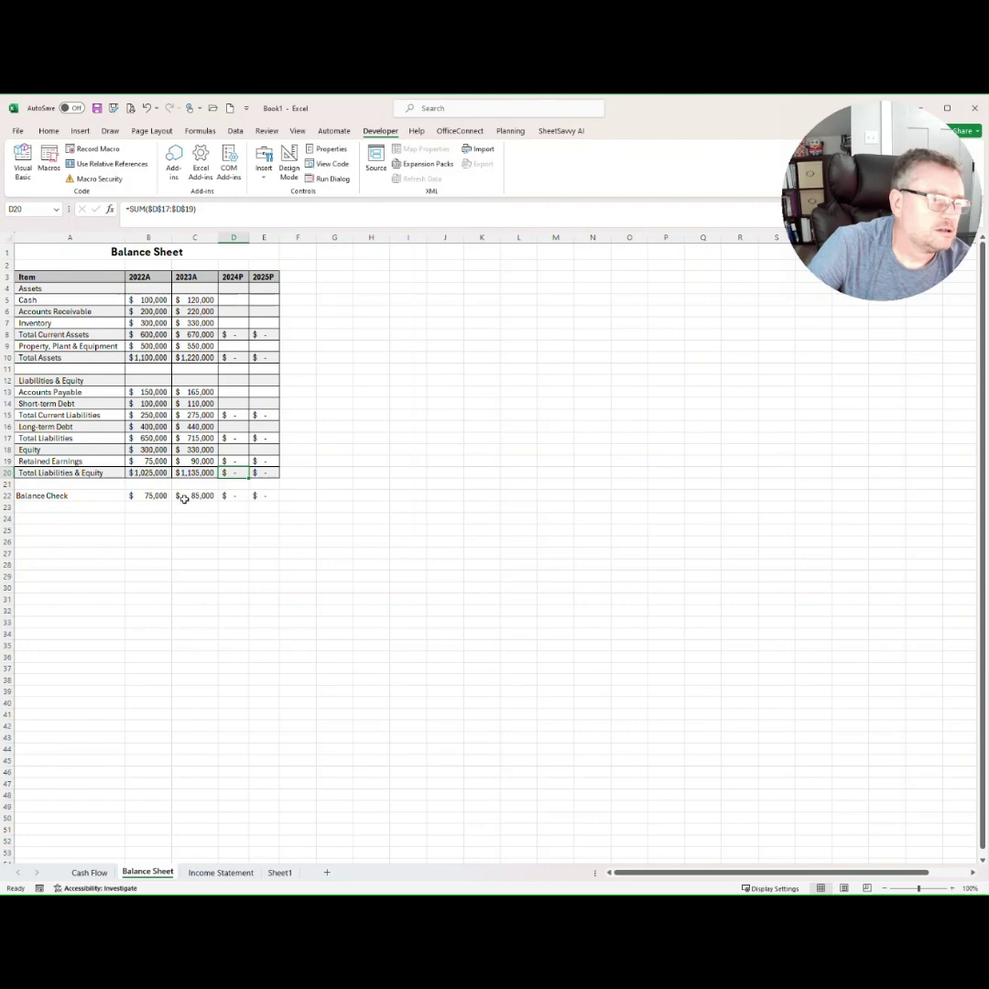
left_click(234, 462)
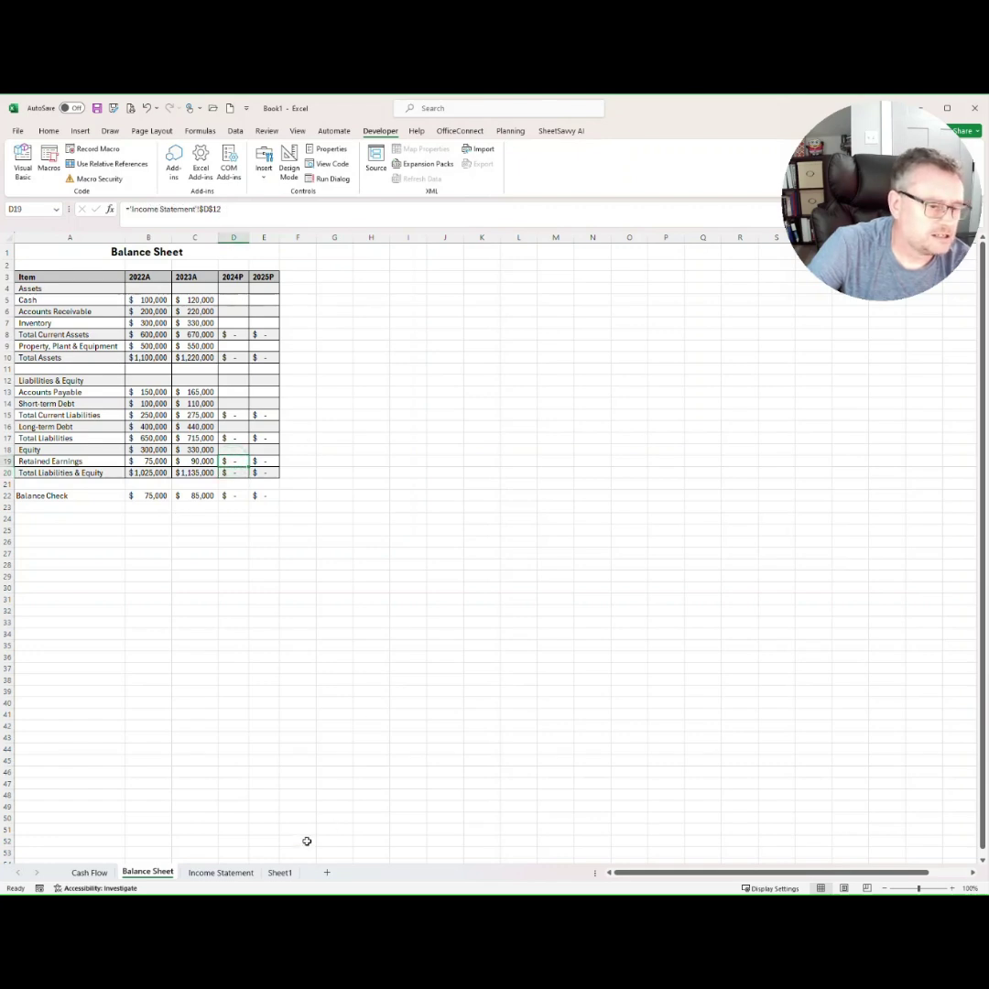
left_click(237, 876)
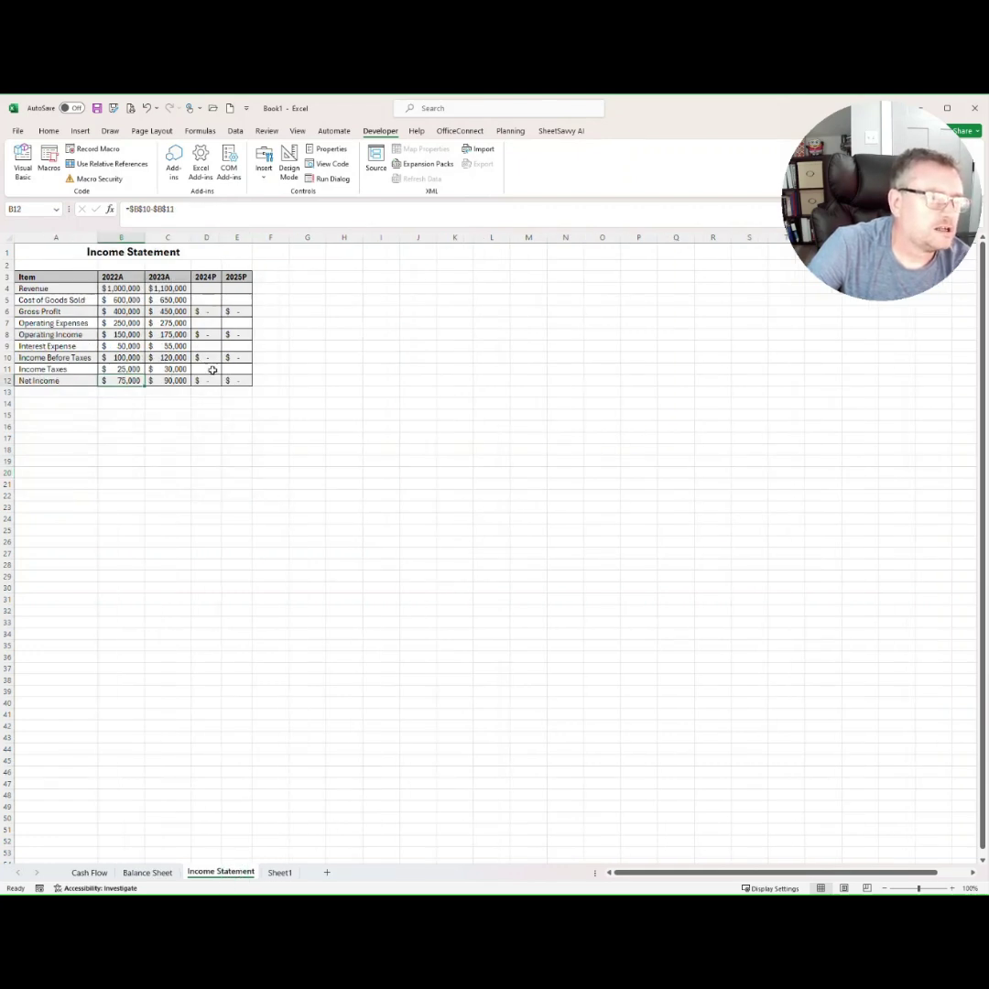
left_click(148, 872)
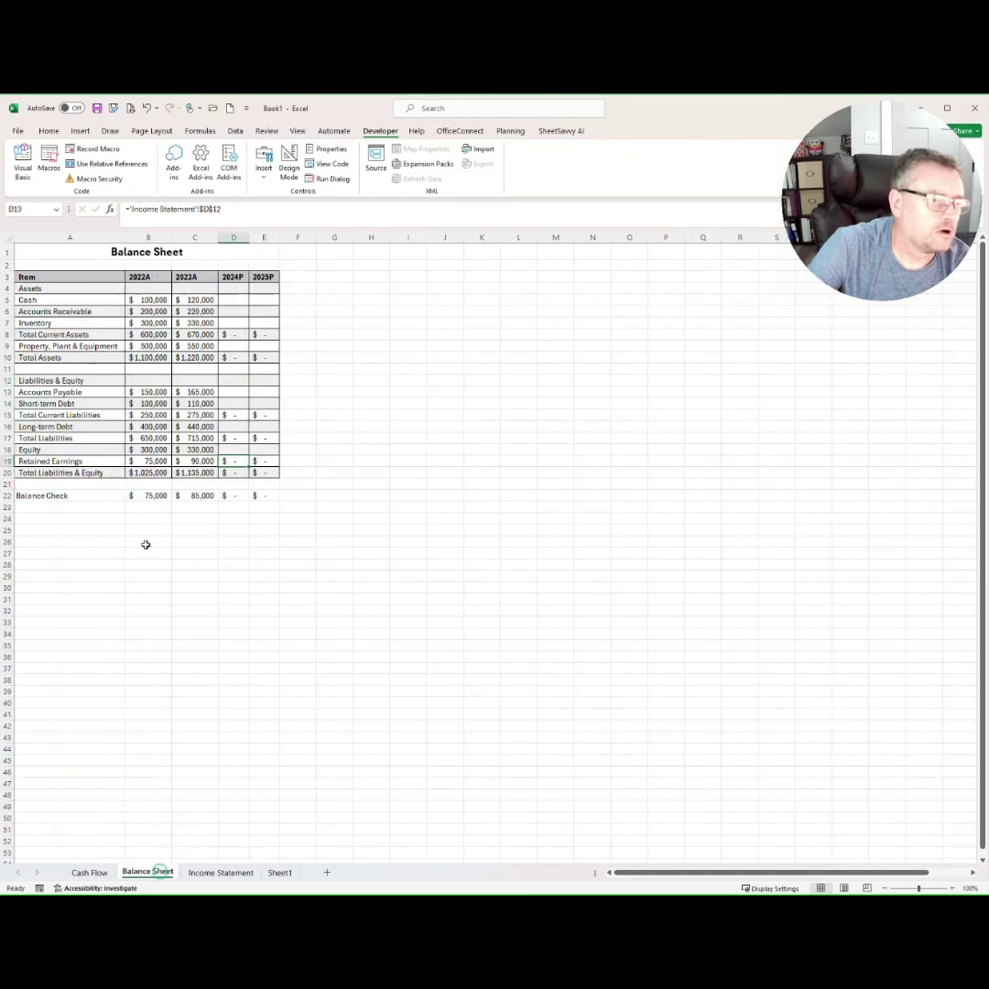
Step: Inspect the 2022A Balance Check, Total Liabilities & Equity, and 2022A–2023A Total Assets formulas
left_click(153, 497)
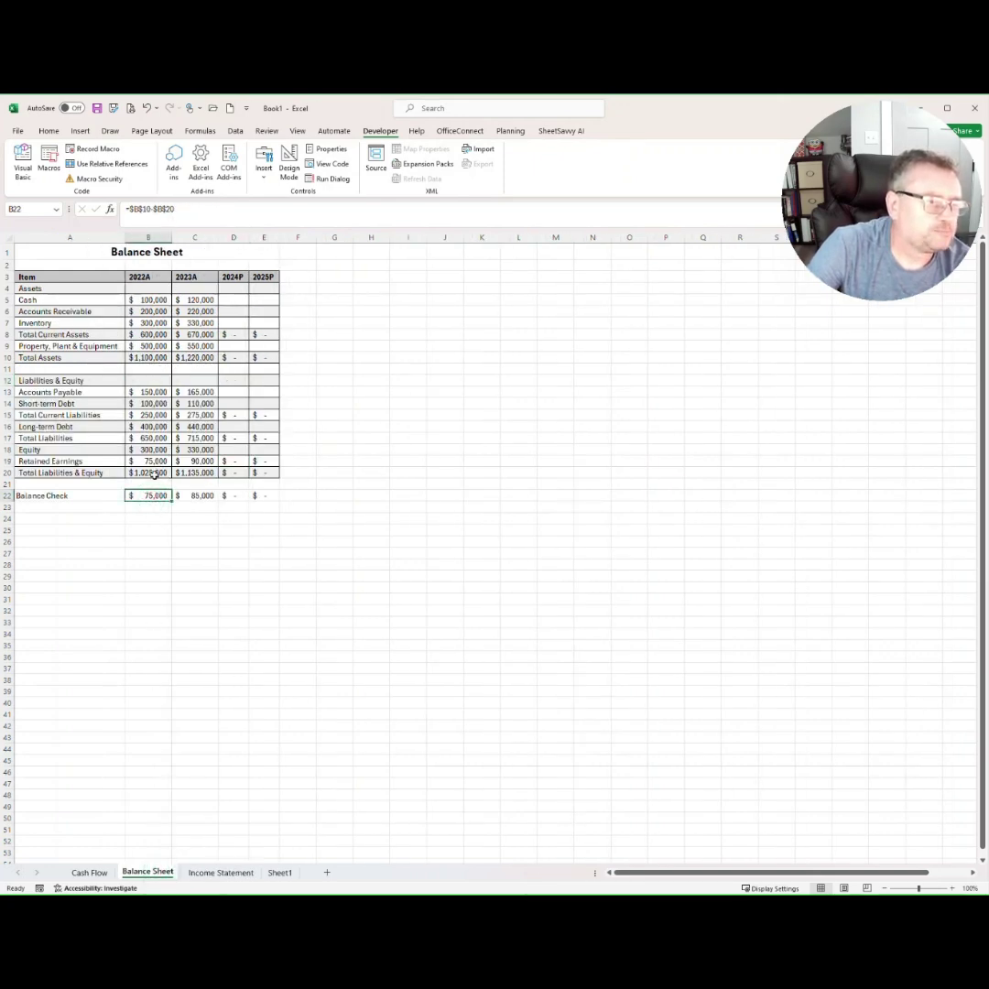
left_click(150, 474)
left_click(146, 359)
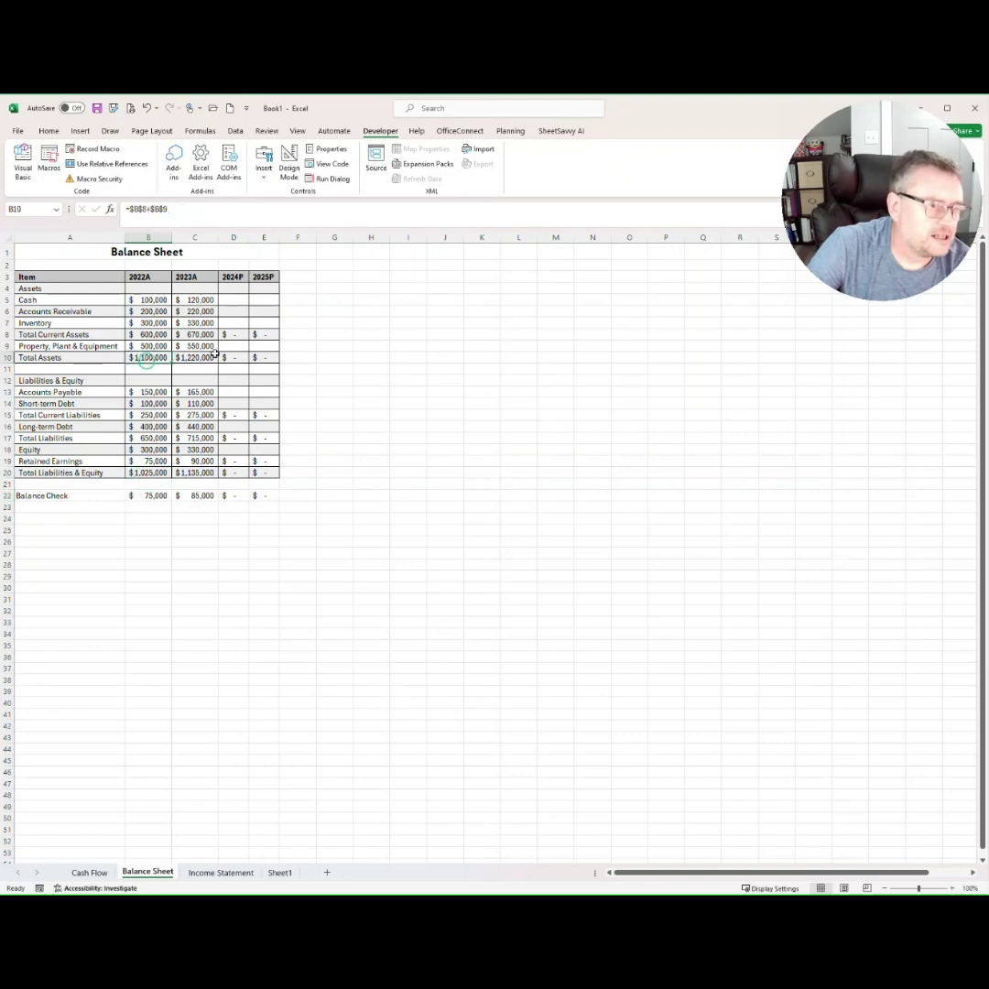
left_click(195, 357)
left_click(148, 357)
left_click(194, 357)
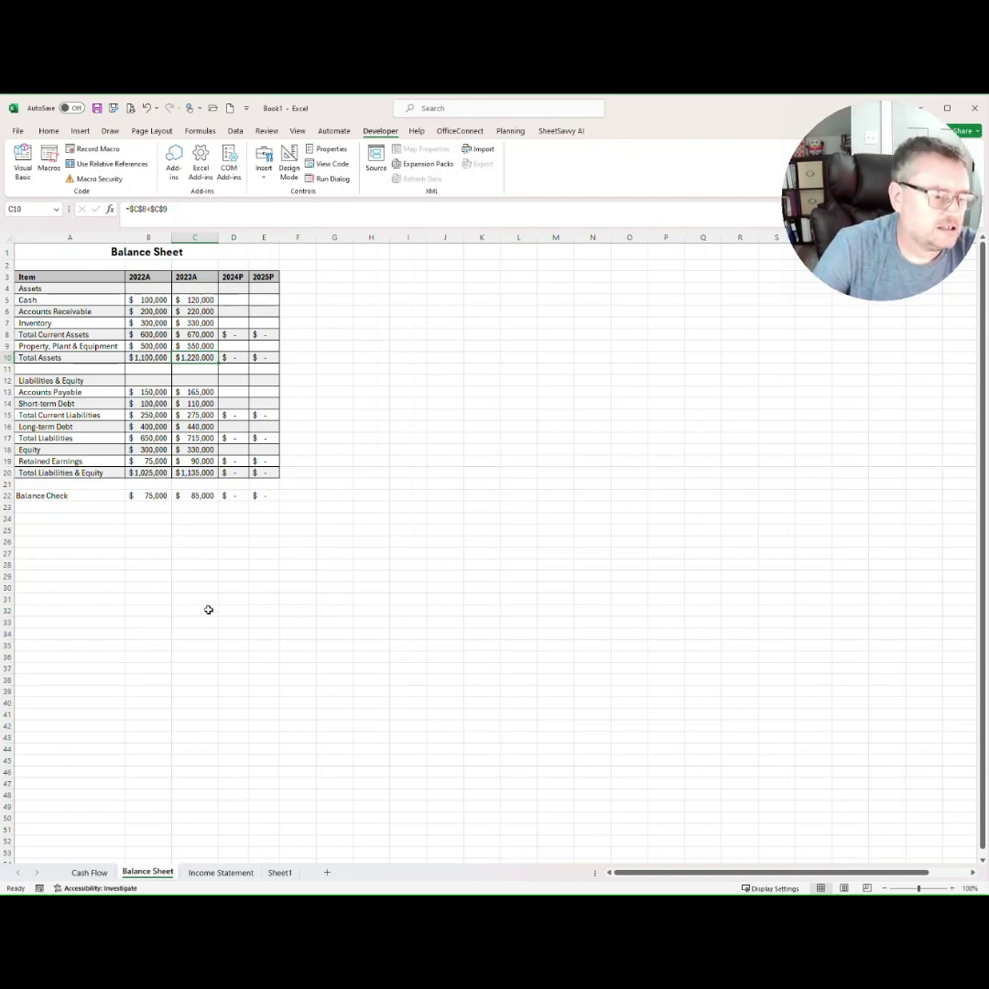
Step: On the Cash Flow sheet, verify the 2022A–2025P Net Income links against the Income Statement
left_click(89, 872)
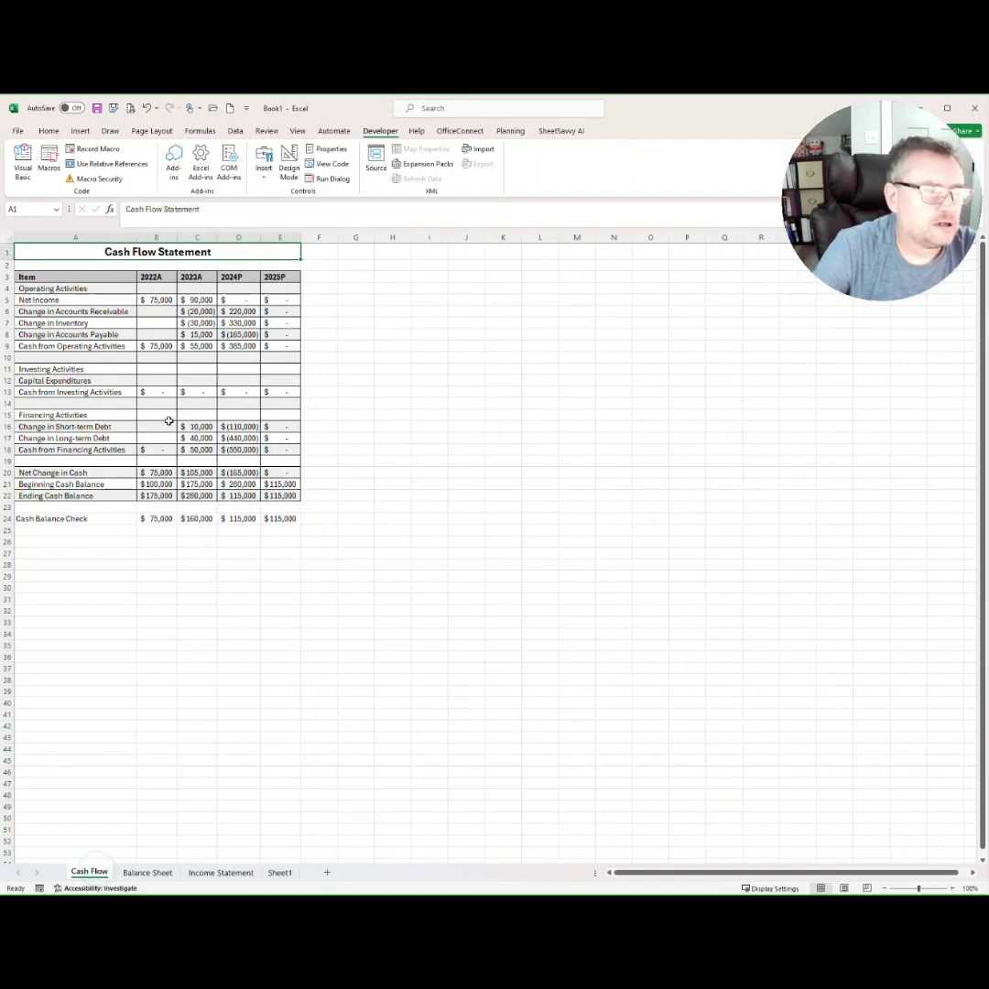
left_click(159, 301)
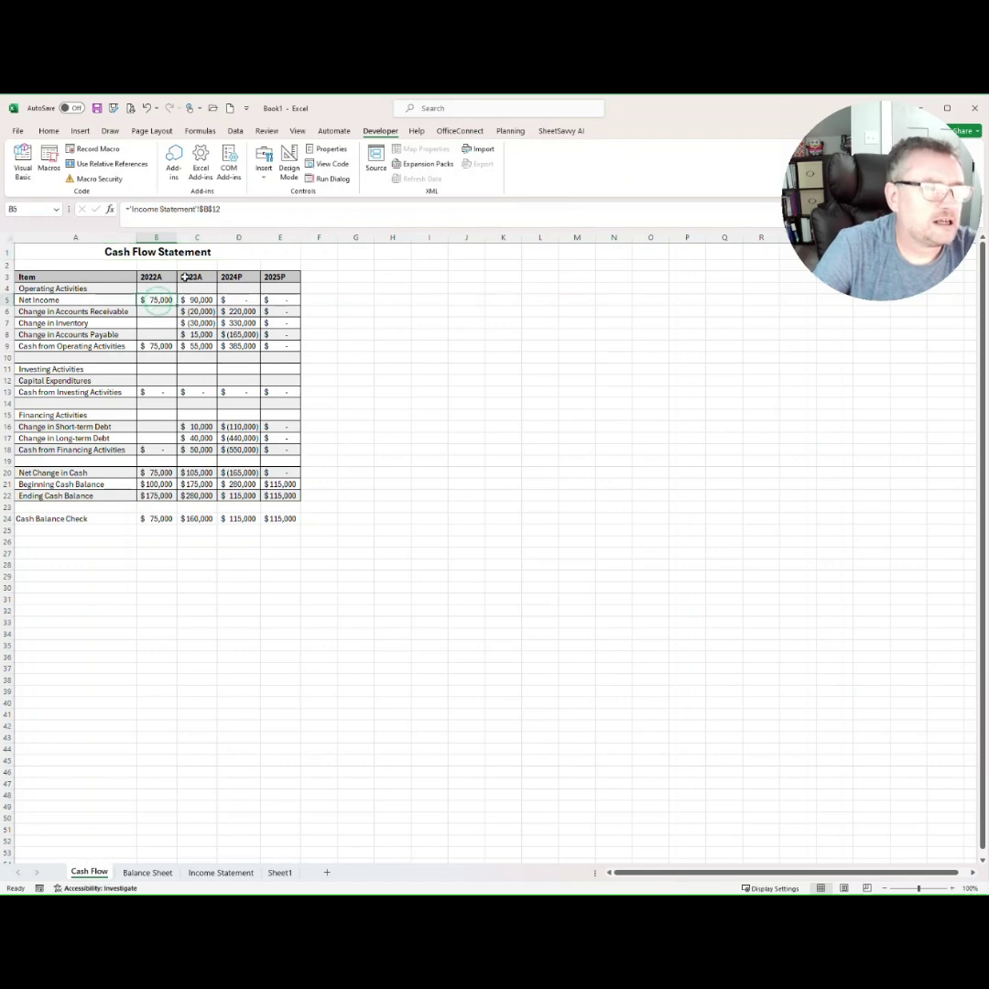
left_click(221, 872)
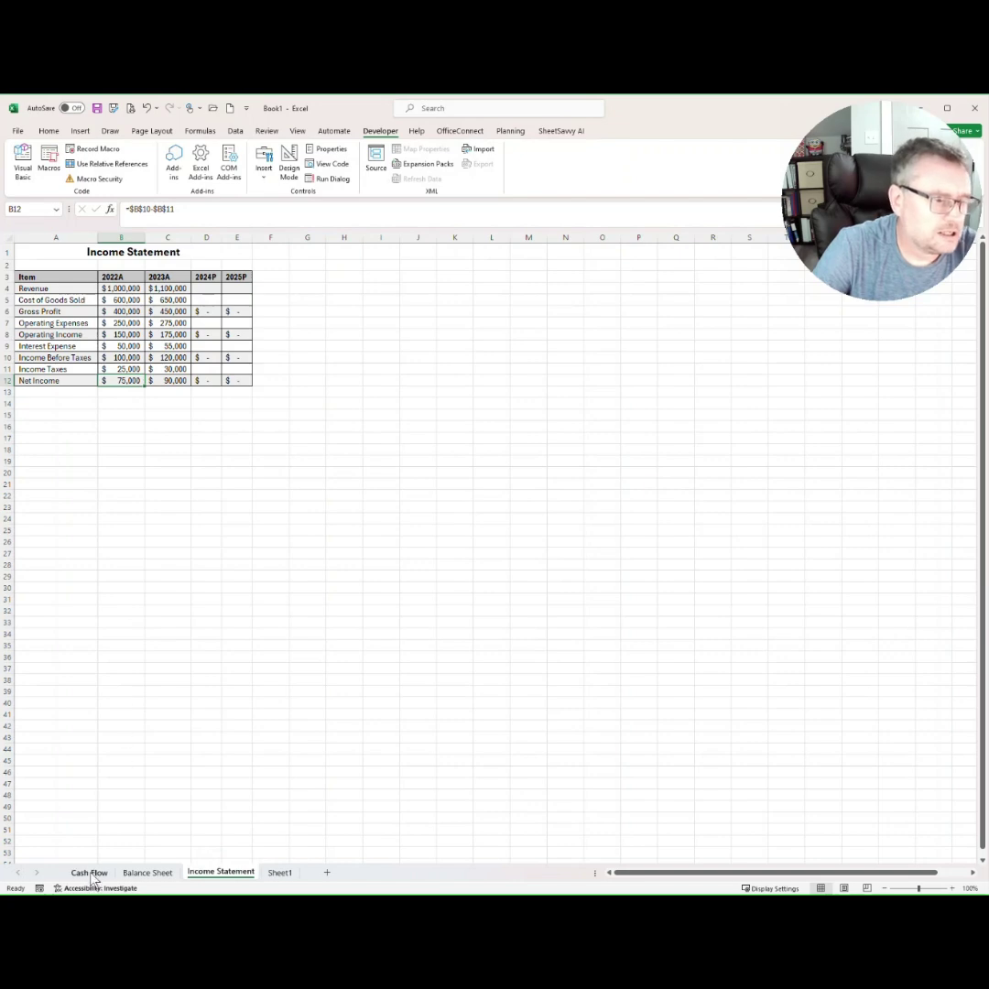
key("ctrl+Page_Up")
key("ctrl+Page_Up")
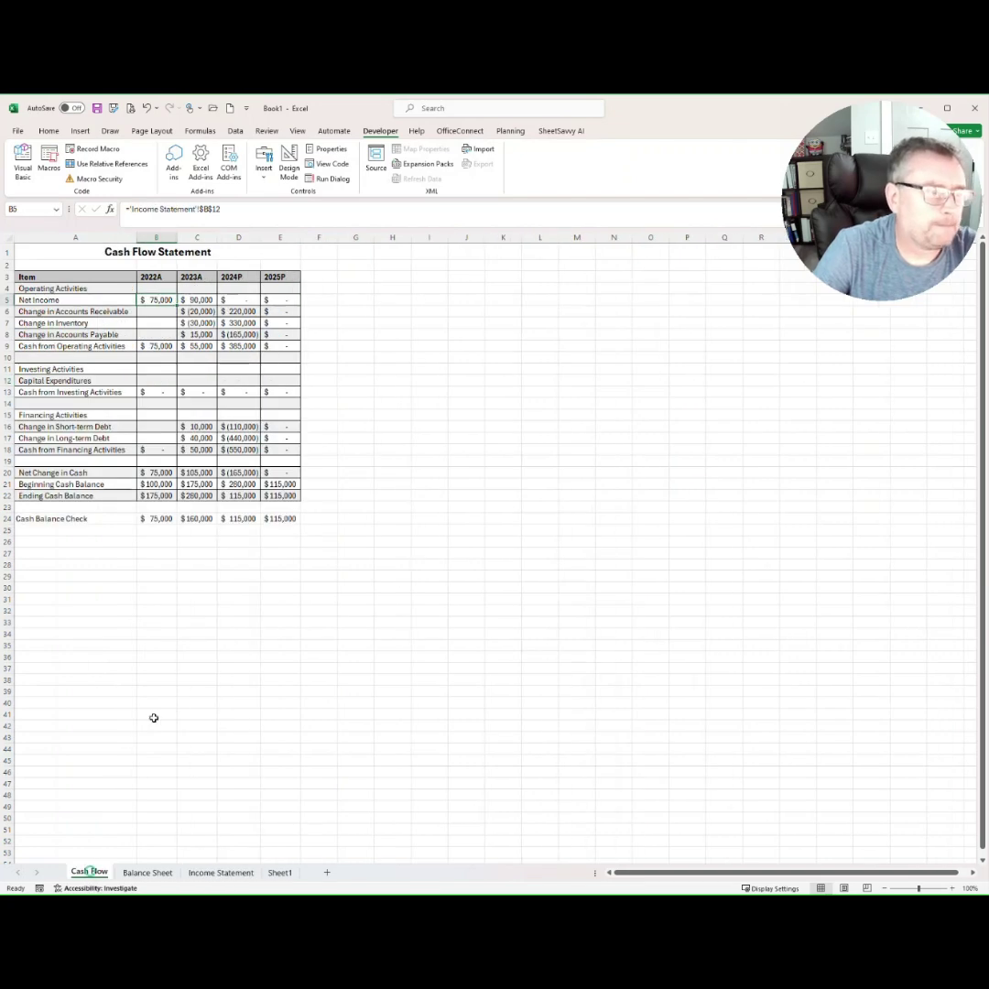
left_click(198, 300)
left_click(241, 301)
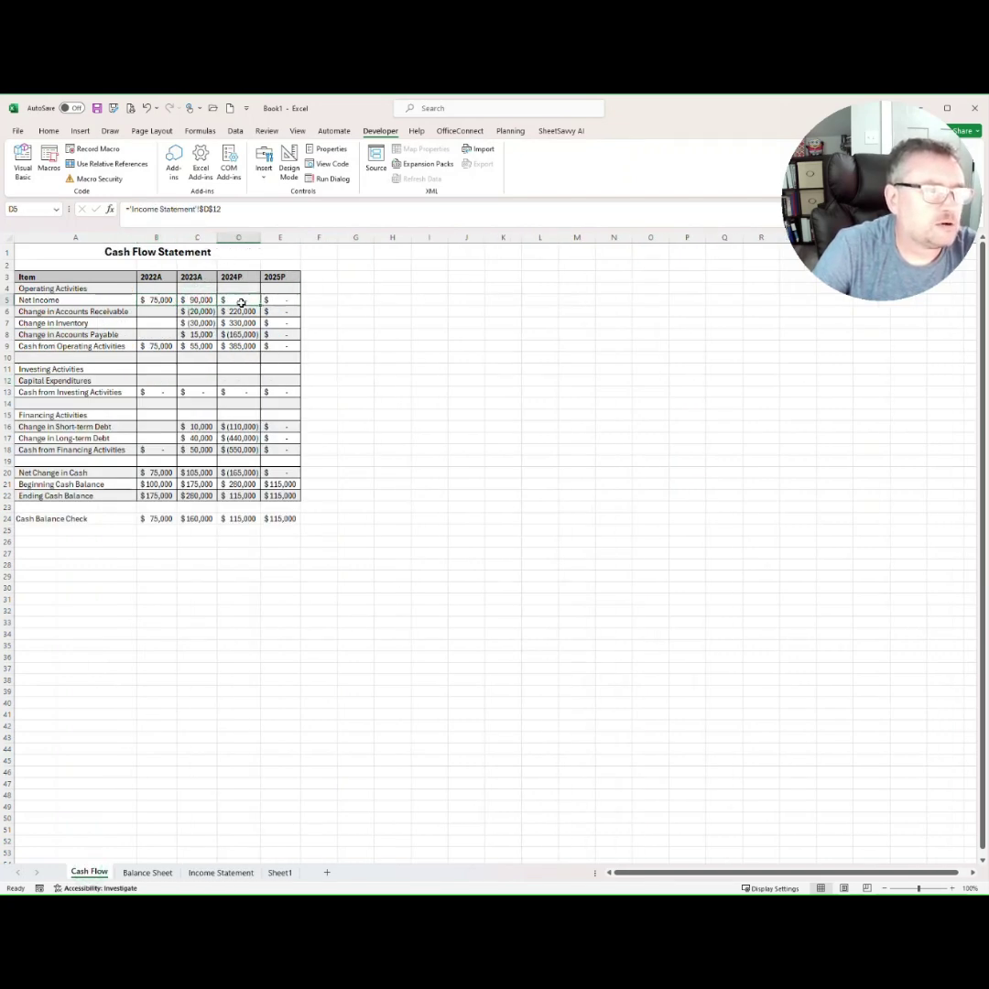
left_click(275, 300)
Step: Compare the 2023A Change in Accounts Receivable of $(20,000) with Balance Sheet receivables
left_click(198, 310)
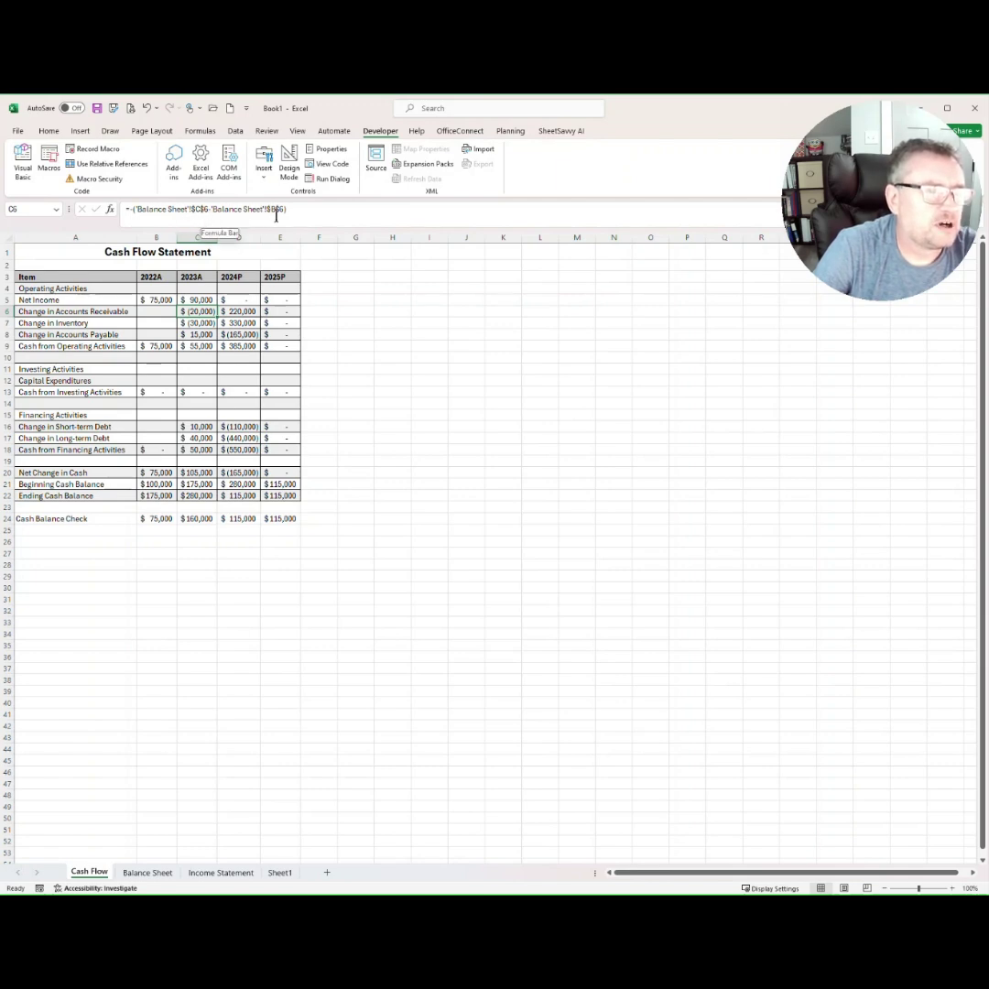
left_click(147, 872)
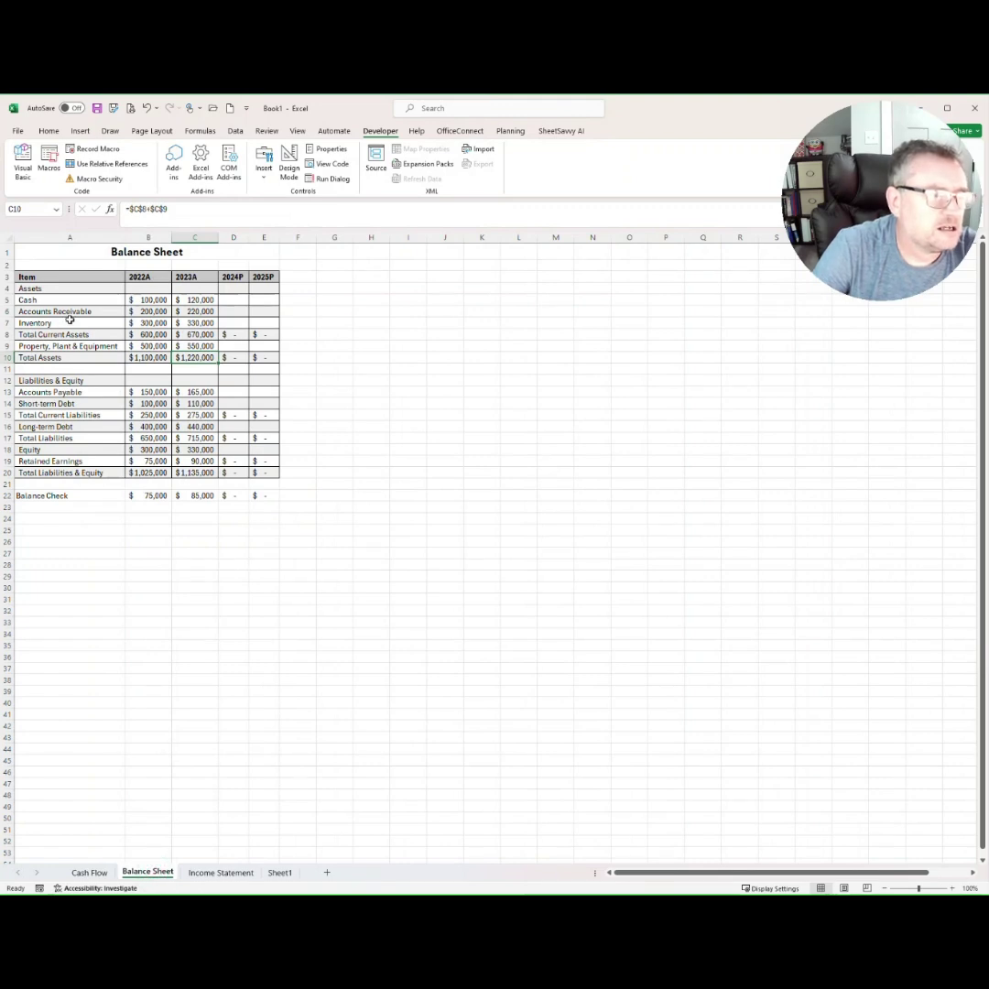
left_click(198, 311)
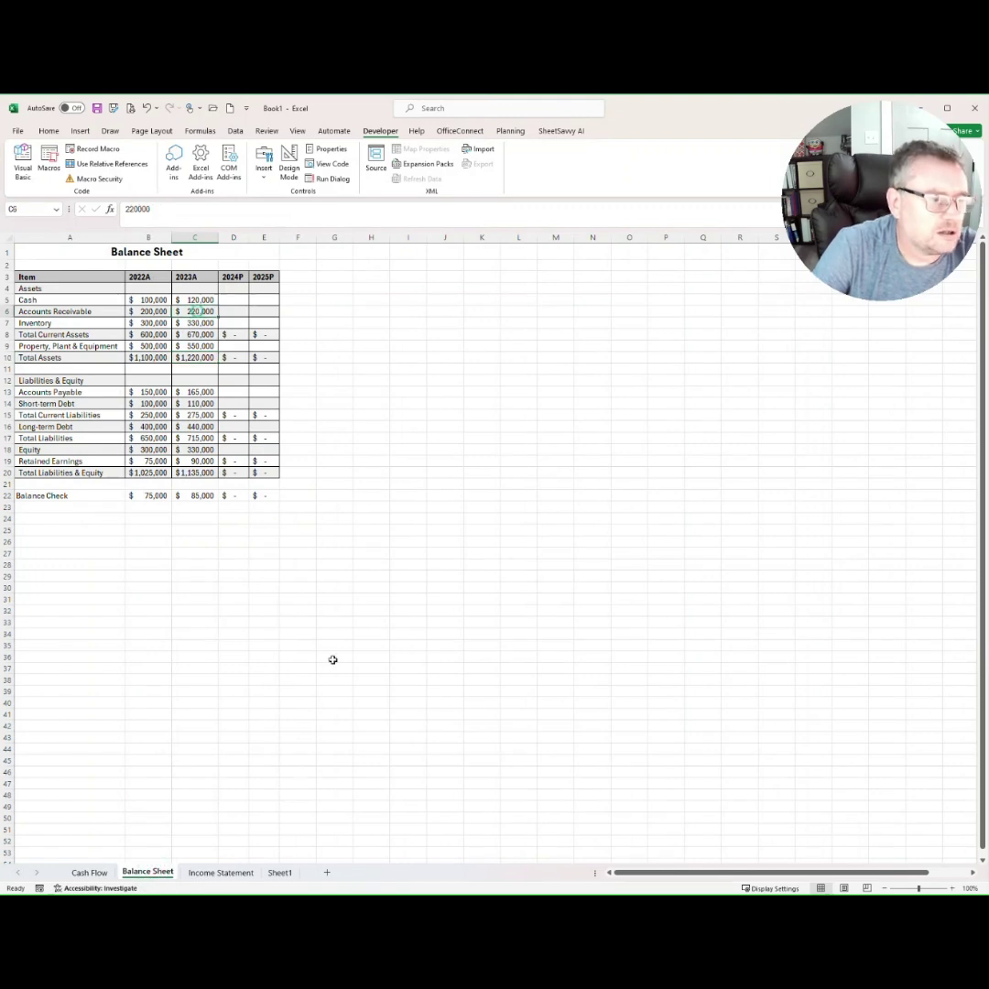
left_click(94, 872)
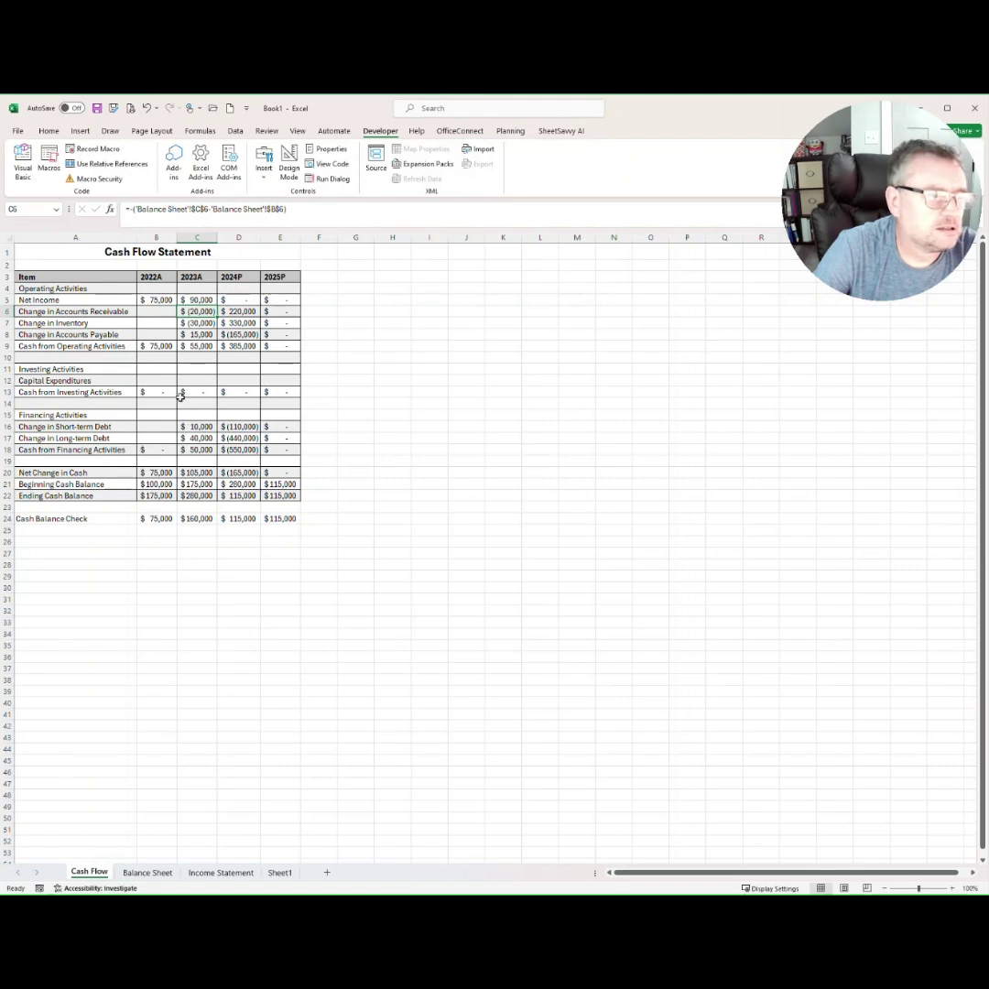
left_click(216, 348)
key("F2")
key("F4")
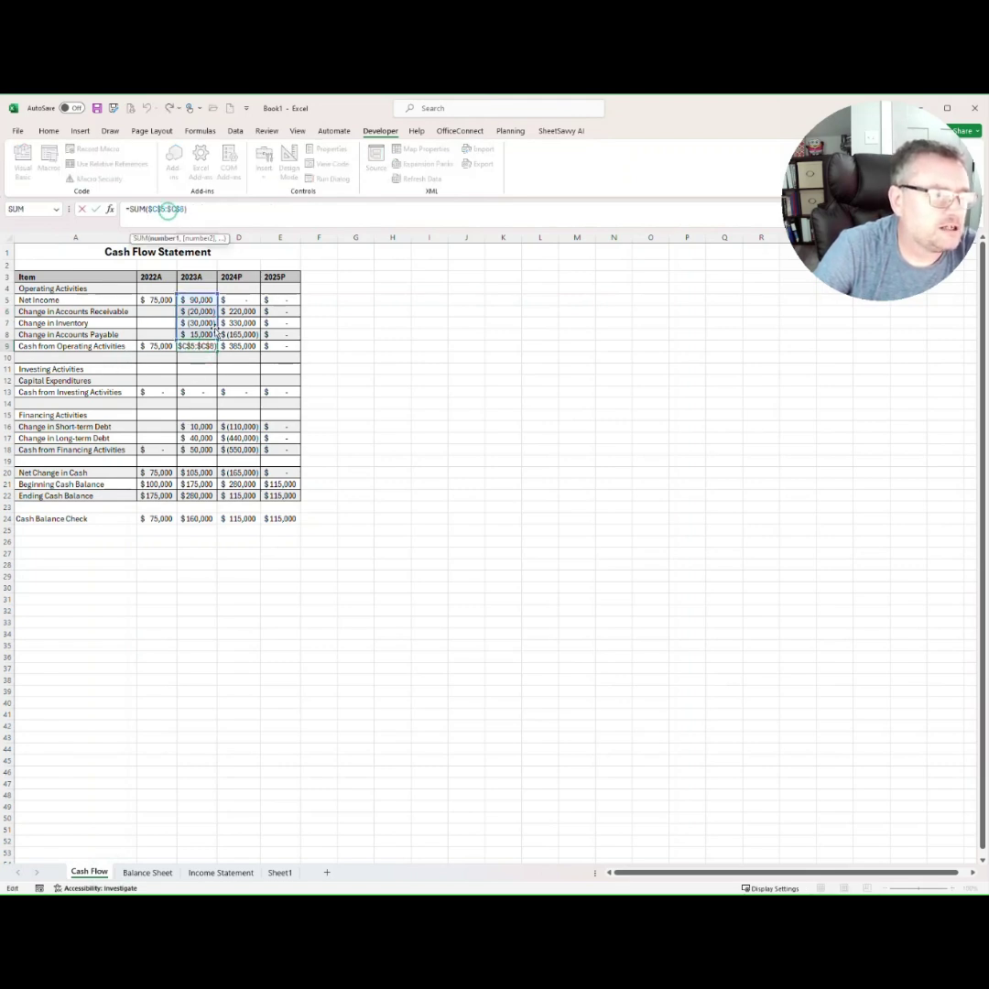
key("Return")
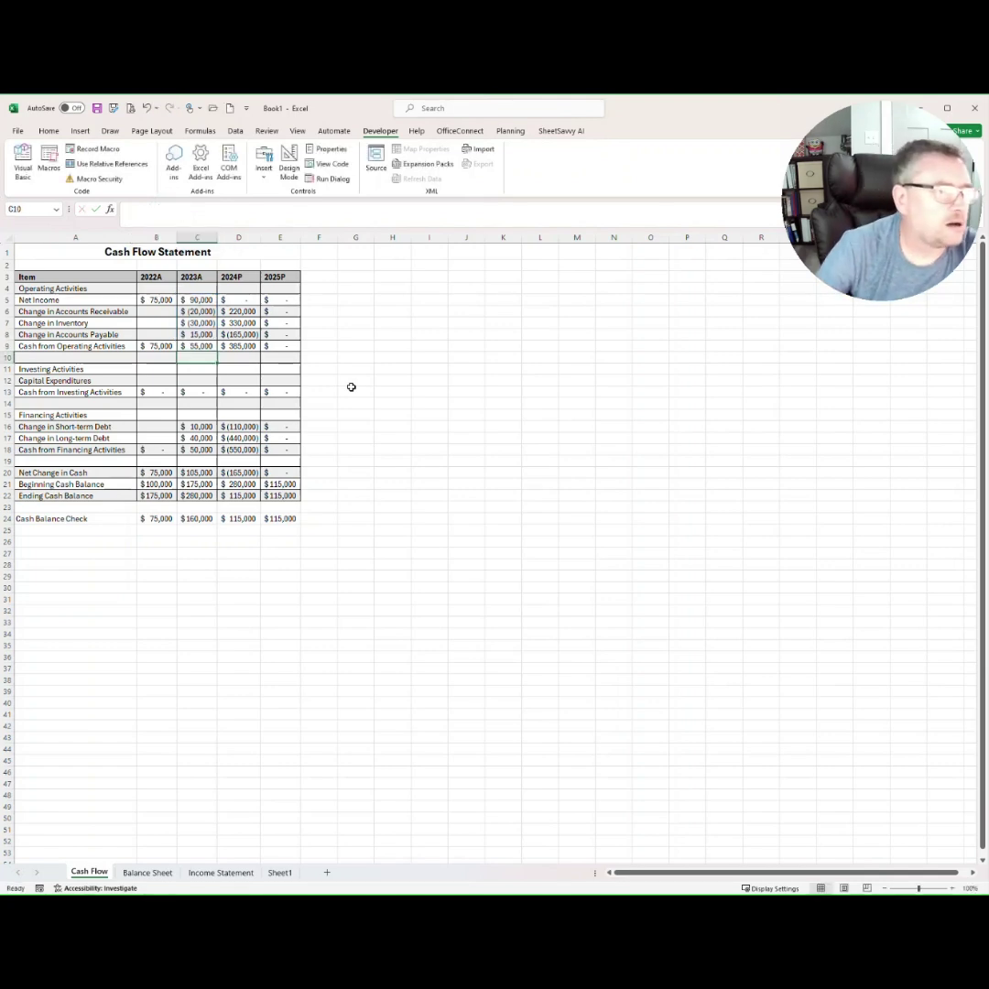
left_click(212, 449)
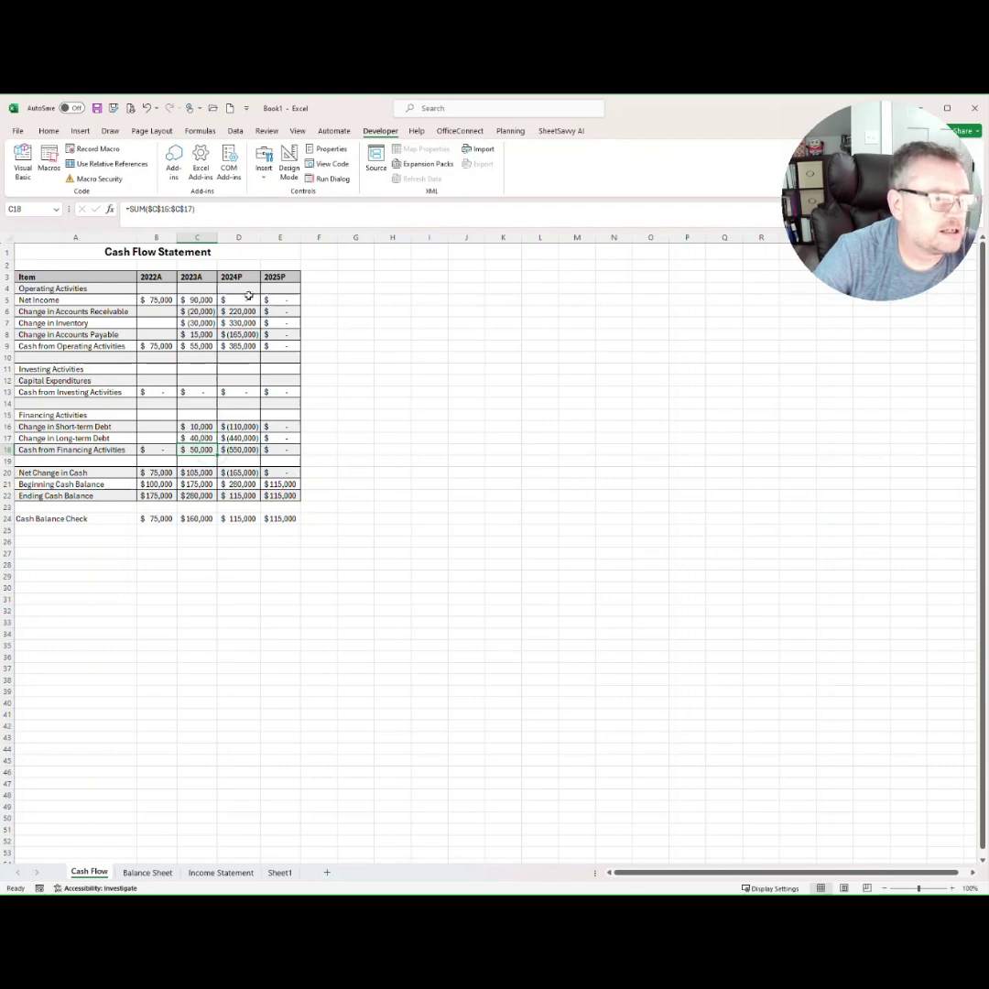
left_click(162, 209)
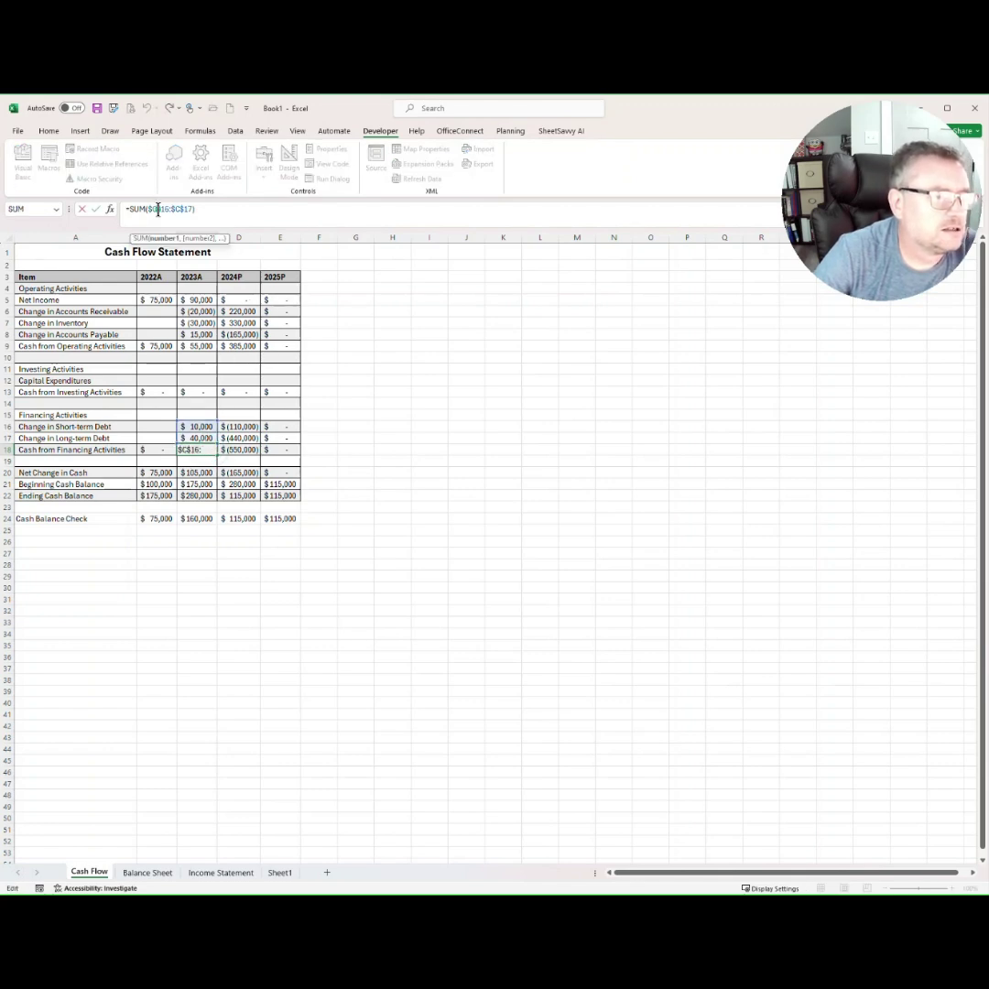
key("Return")
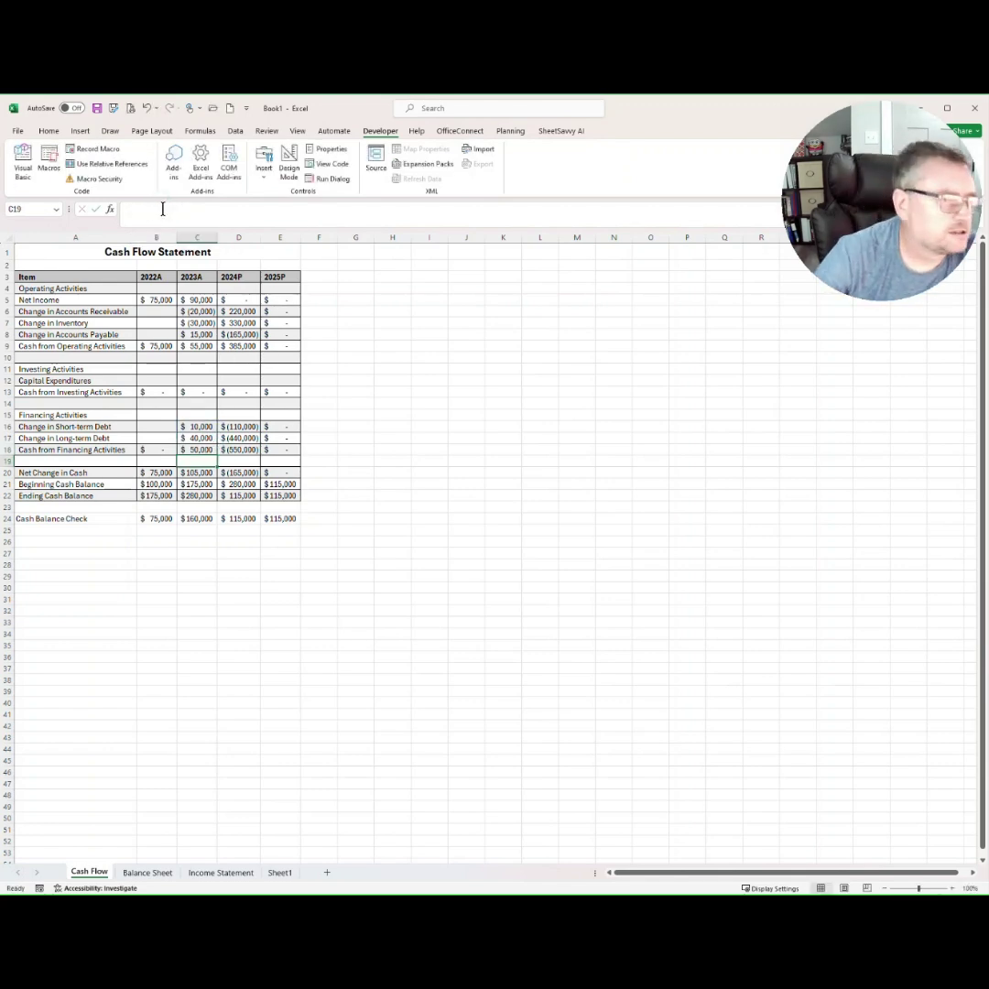
left_click(206, 473)
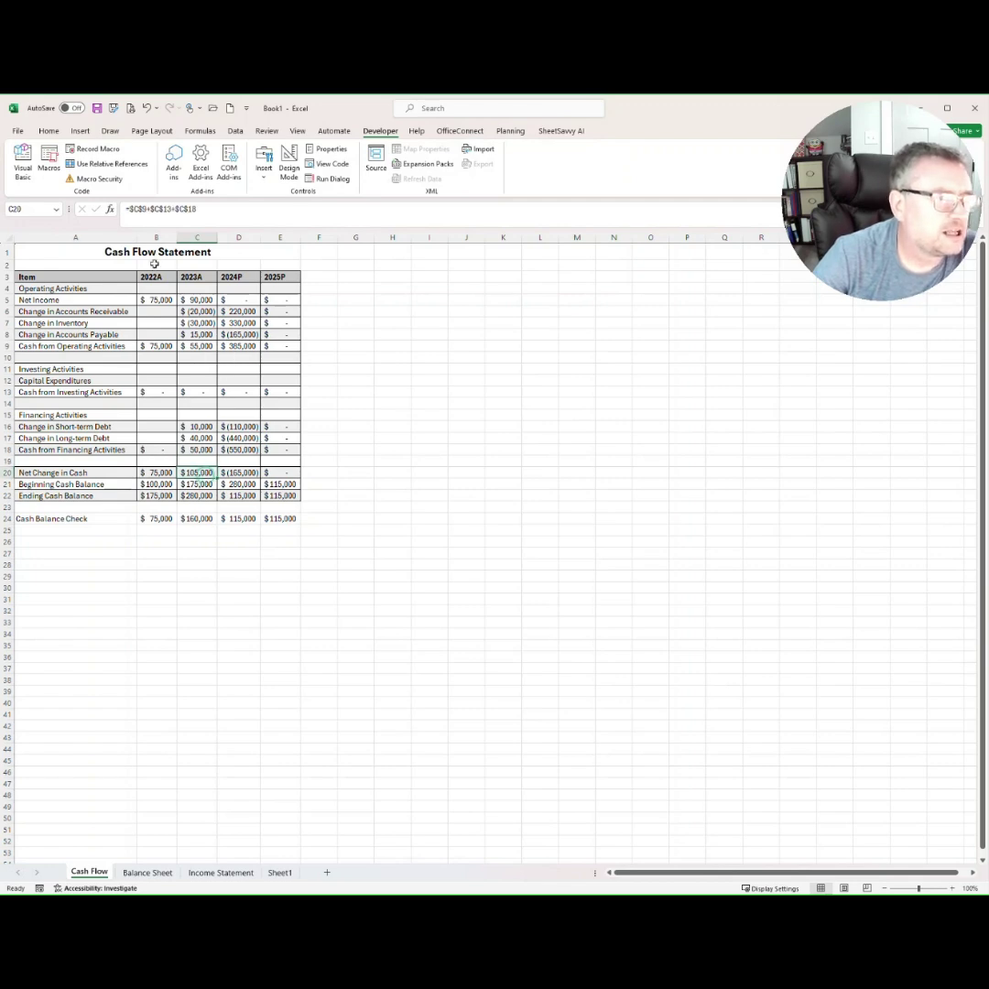
left_click(184, 209)
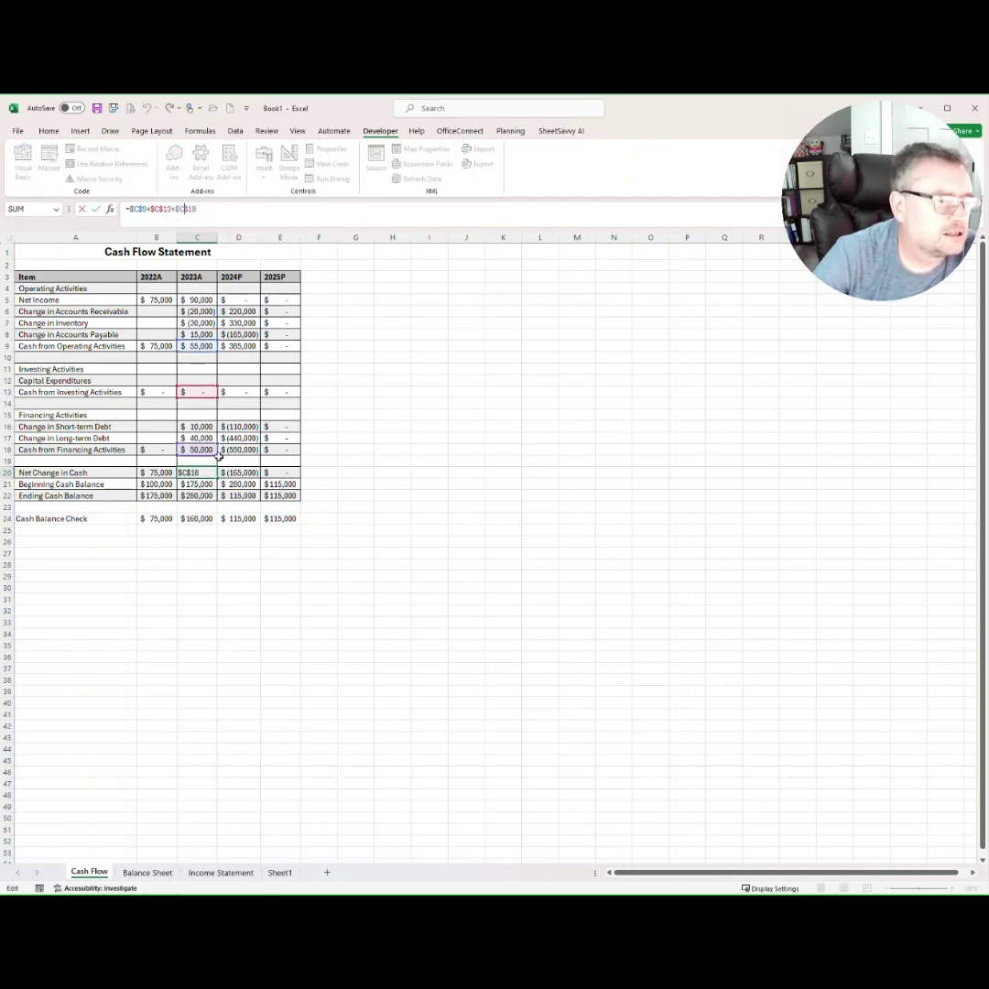
key("Return")
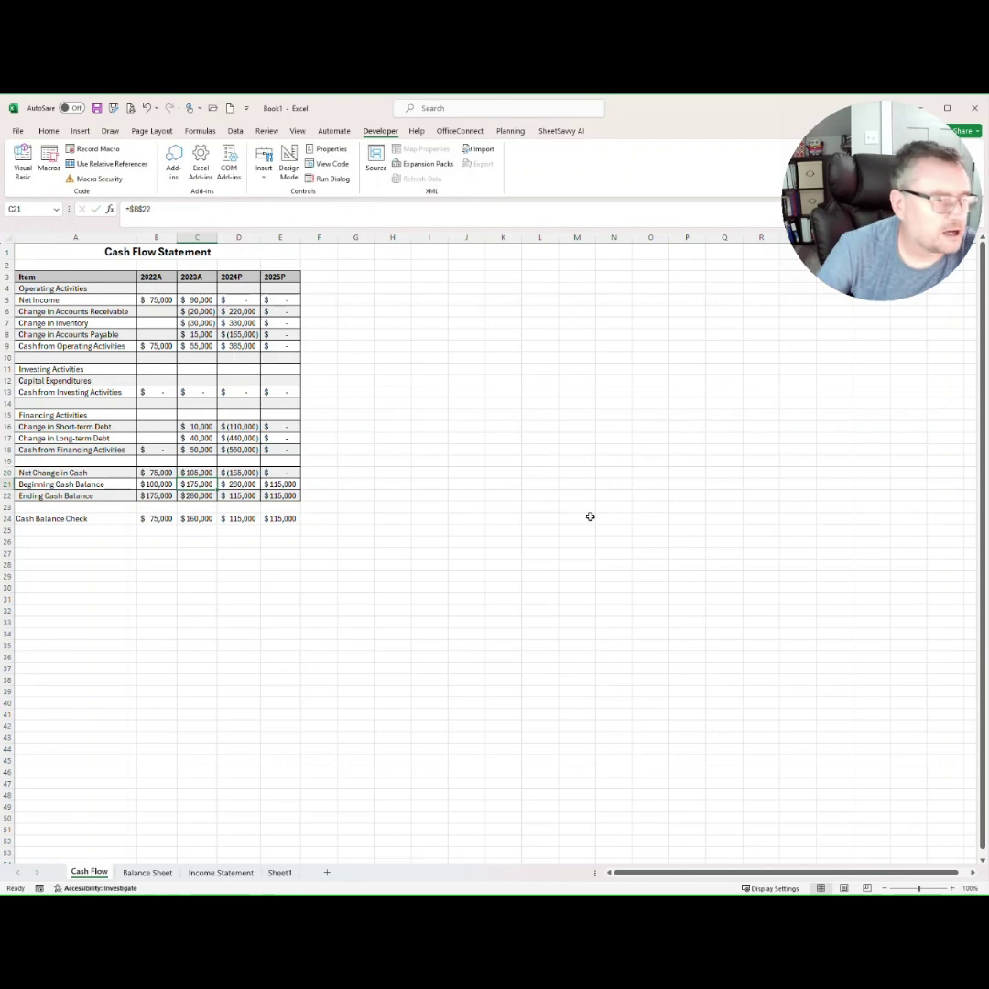
left_click(197, 519)
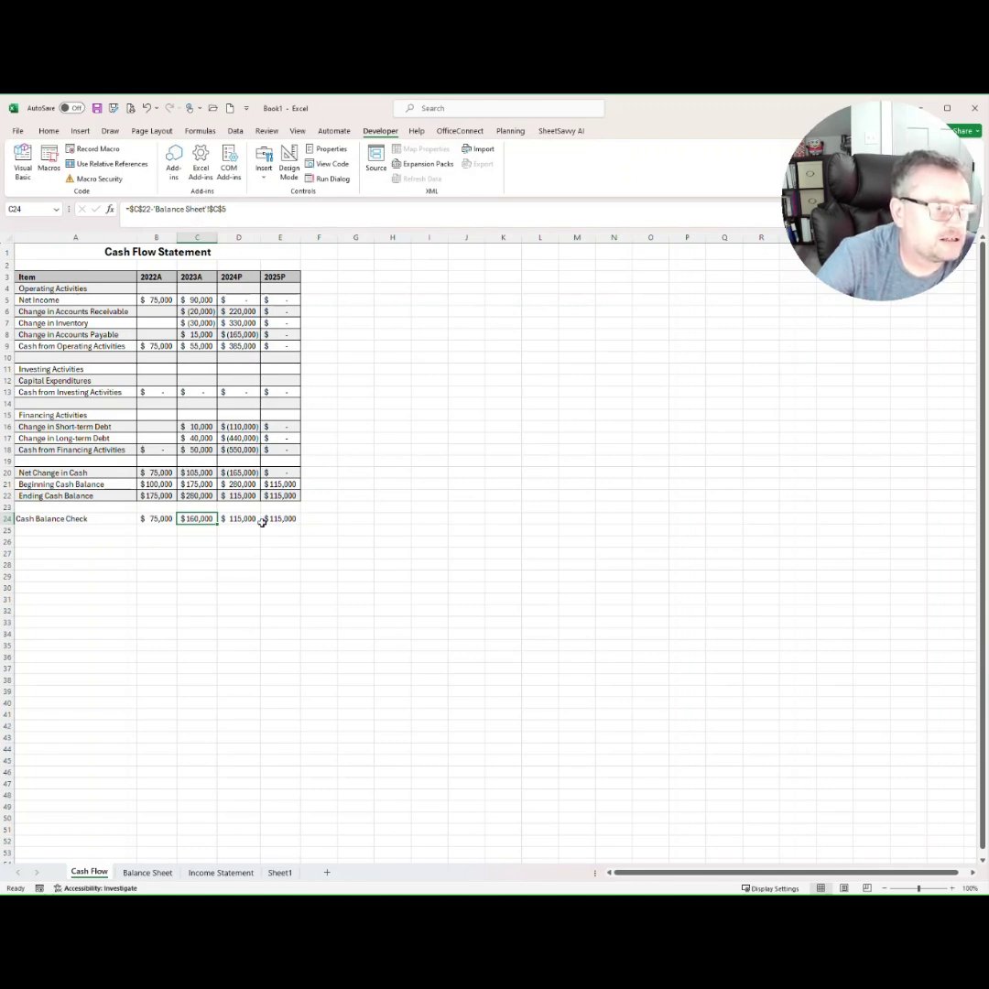
left_click(202, 209)
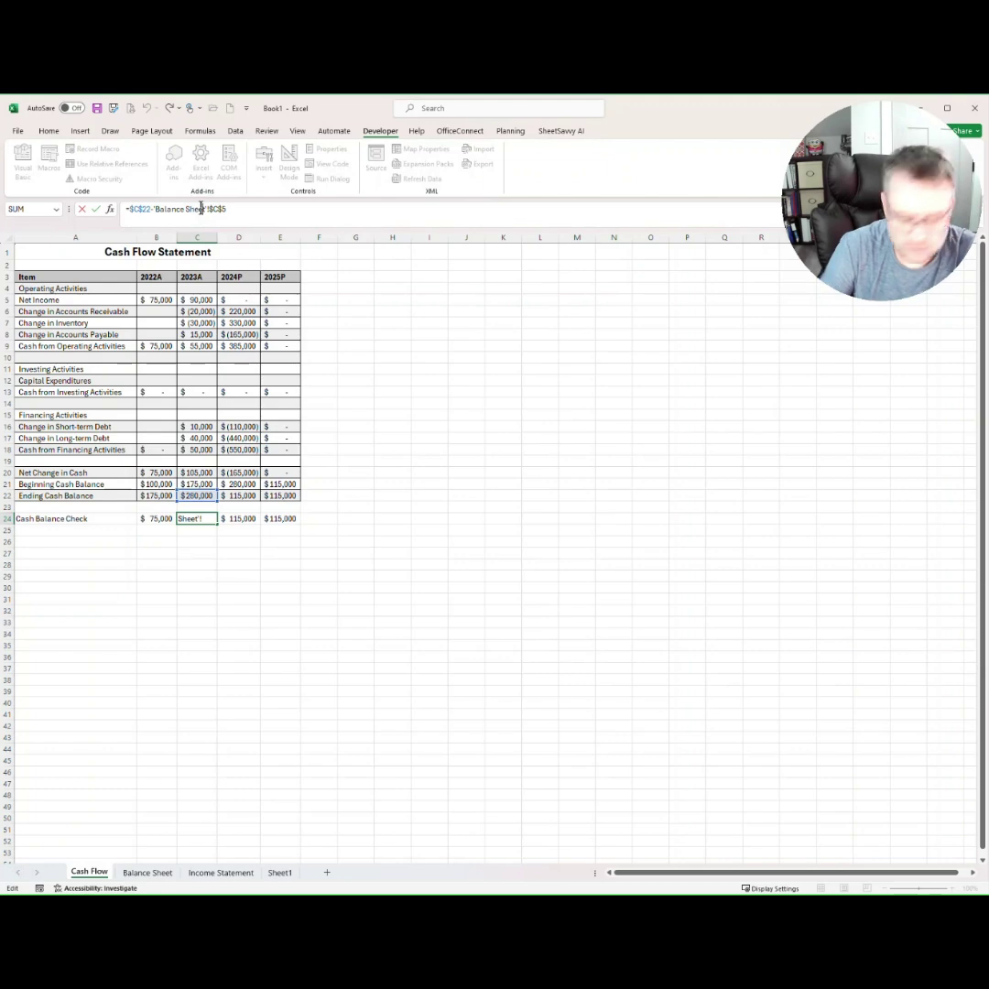
key("Return")
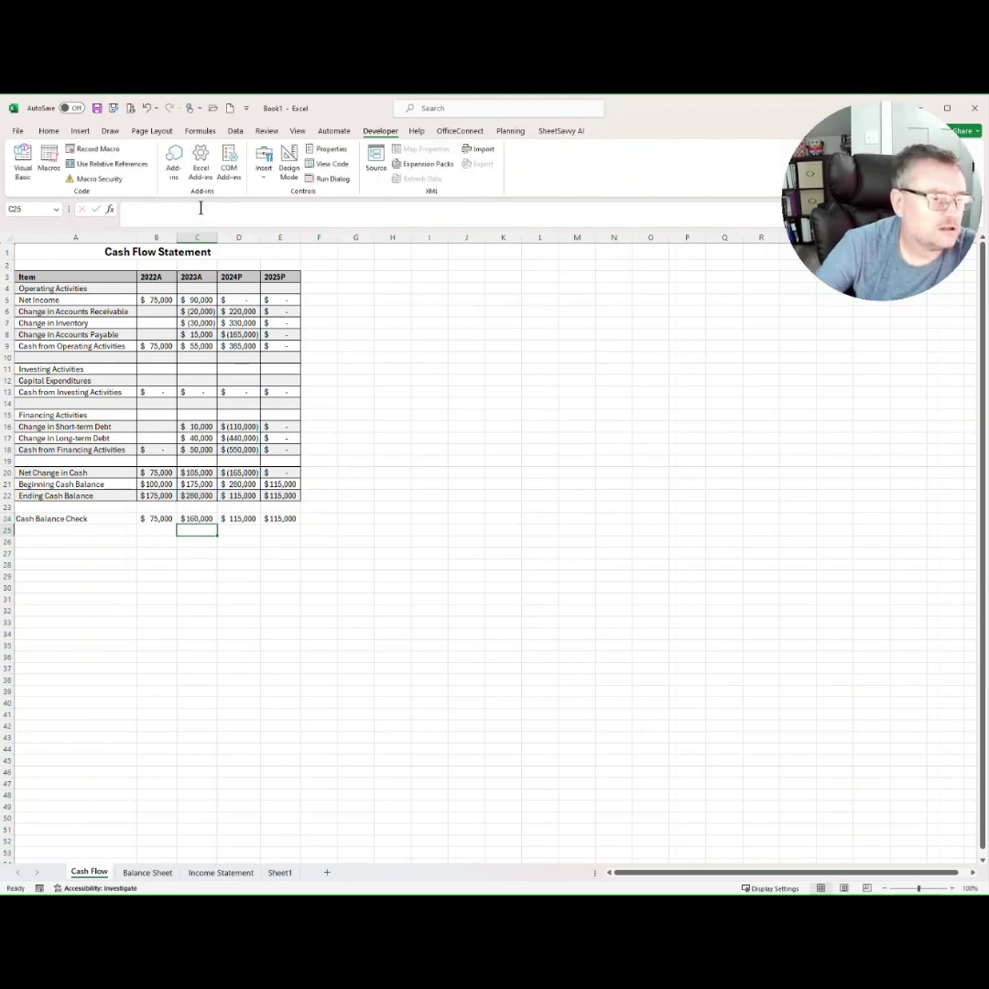
left_click(197, 519)
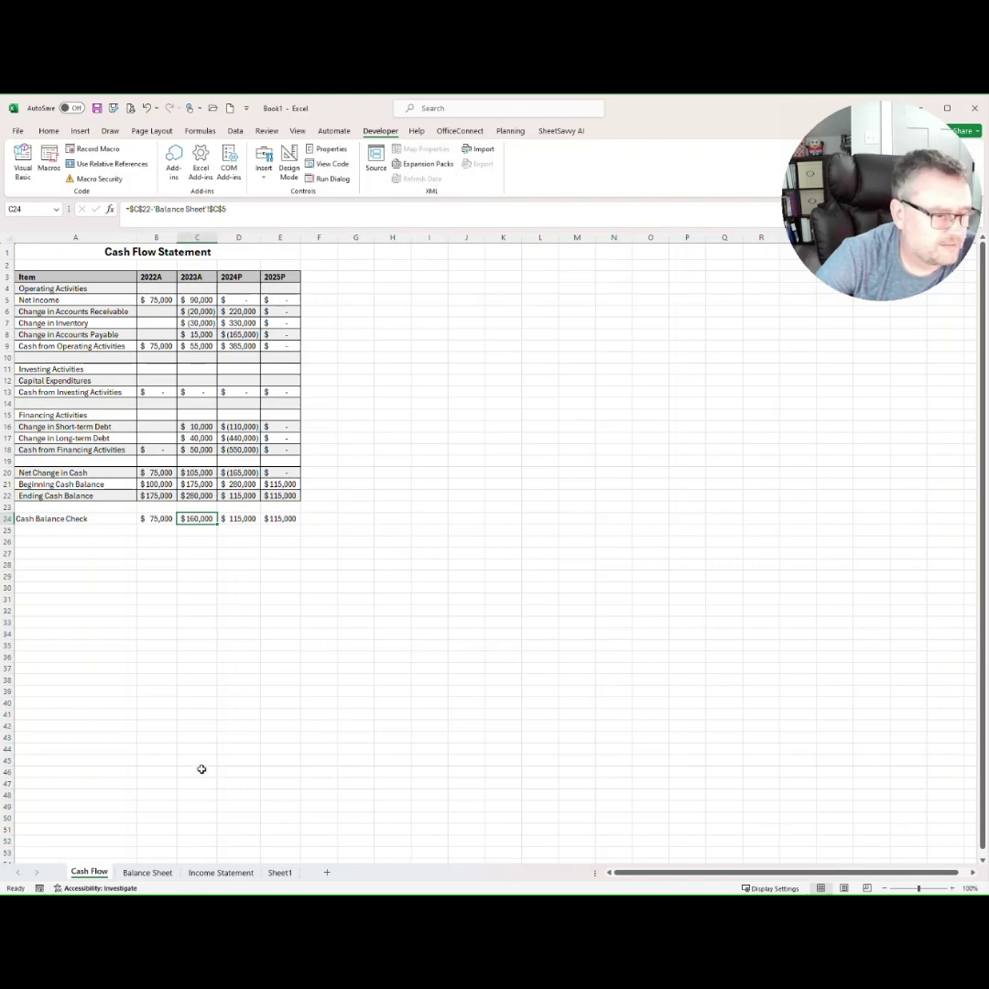
Step: Select the Balance Sheet's 2023A Cash cell C5 showing $120,000
left_click(148, 873)
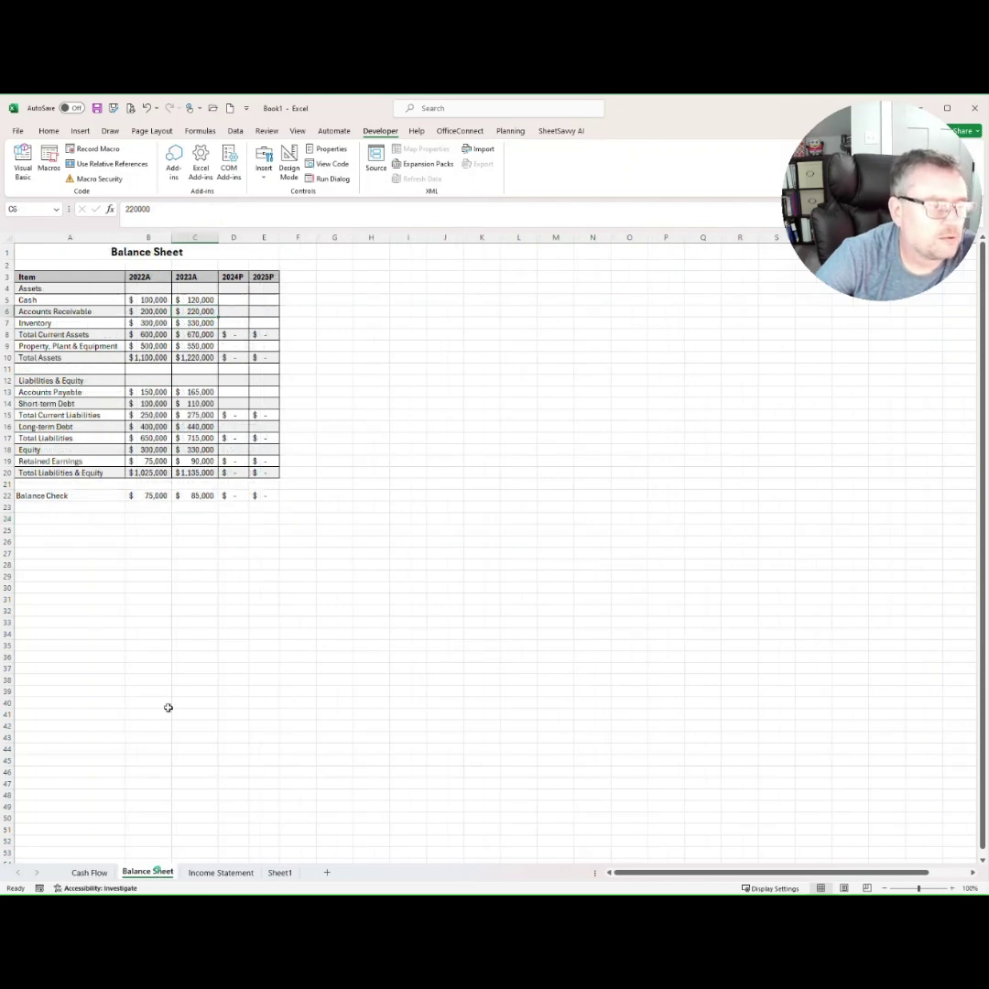
left_click(194, 299)
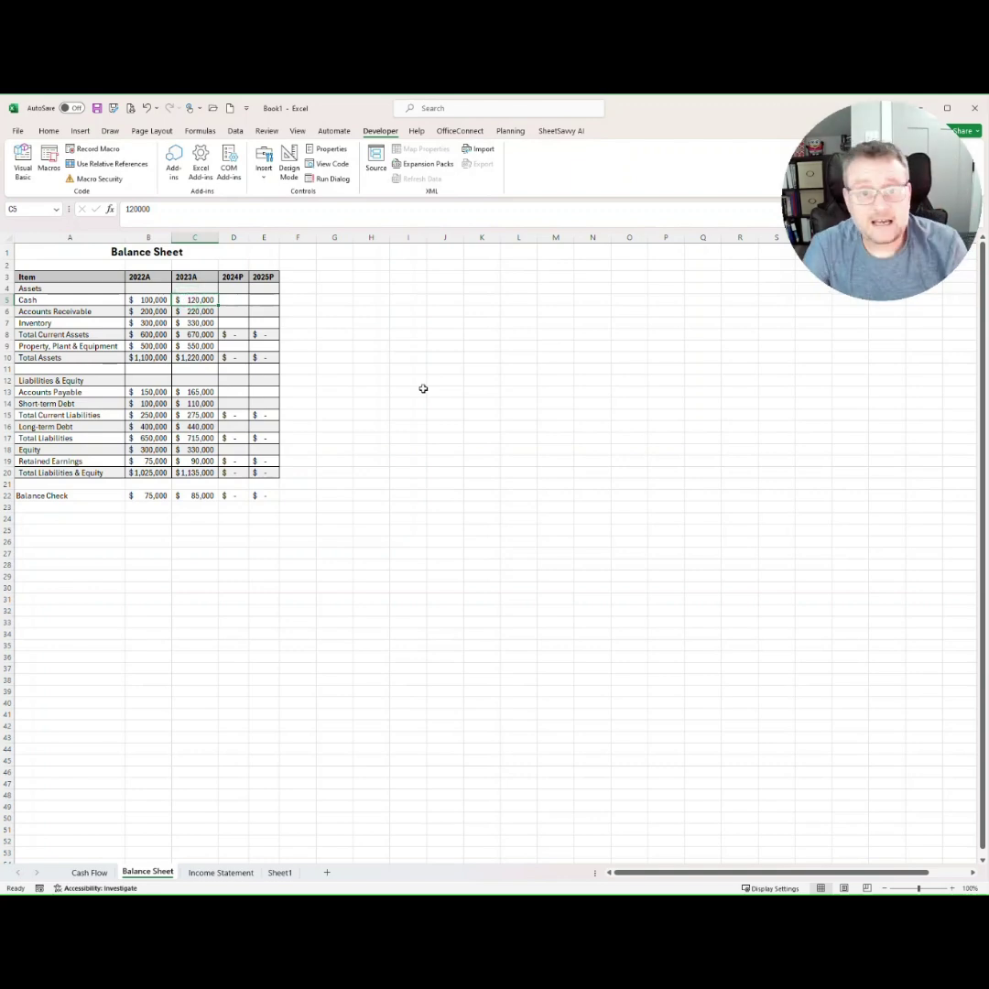